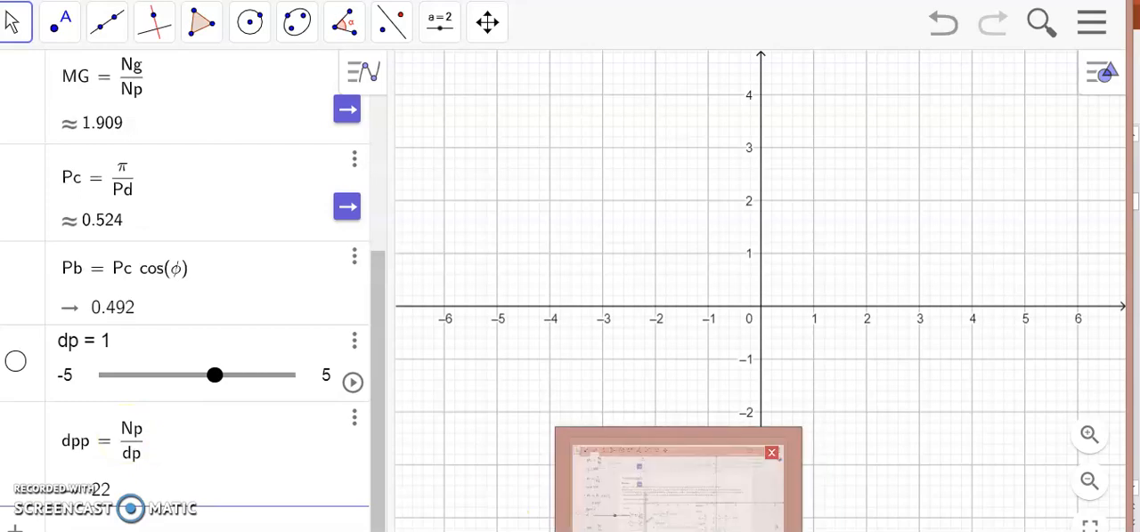
Check the pinion pitch diameter formula on the PowerPoint slide and, back in GeoGebra, change the denominator of dpp to Pd.
click(654, 527)
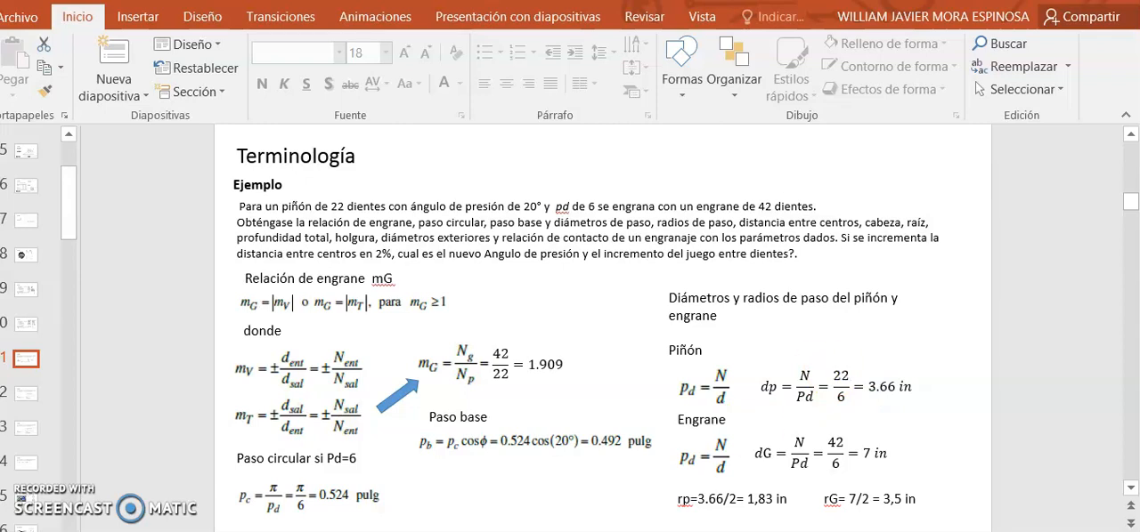
key(alt+Tab)
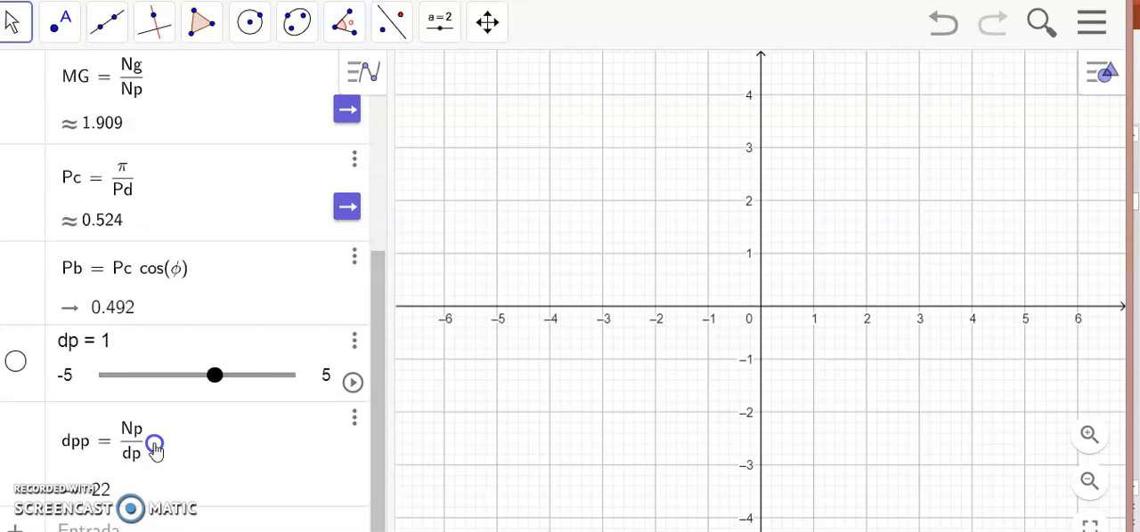
drag(381, 333, 378, 365)
scroll(356, 343, down, 2)
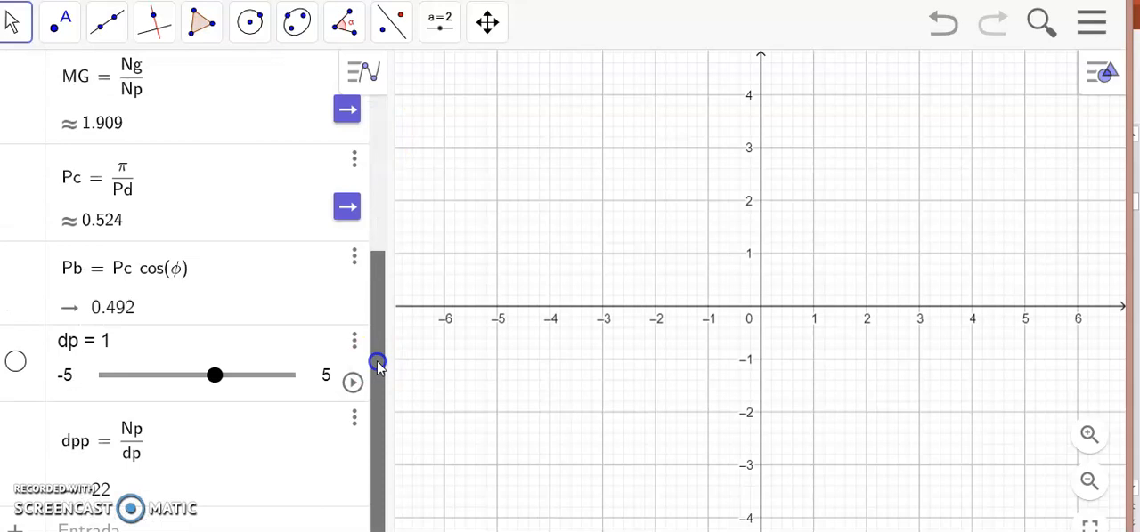
click(142, 461)
click(143, 461)
key(BackSpace)
key(BackSpace)
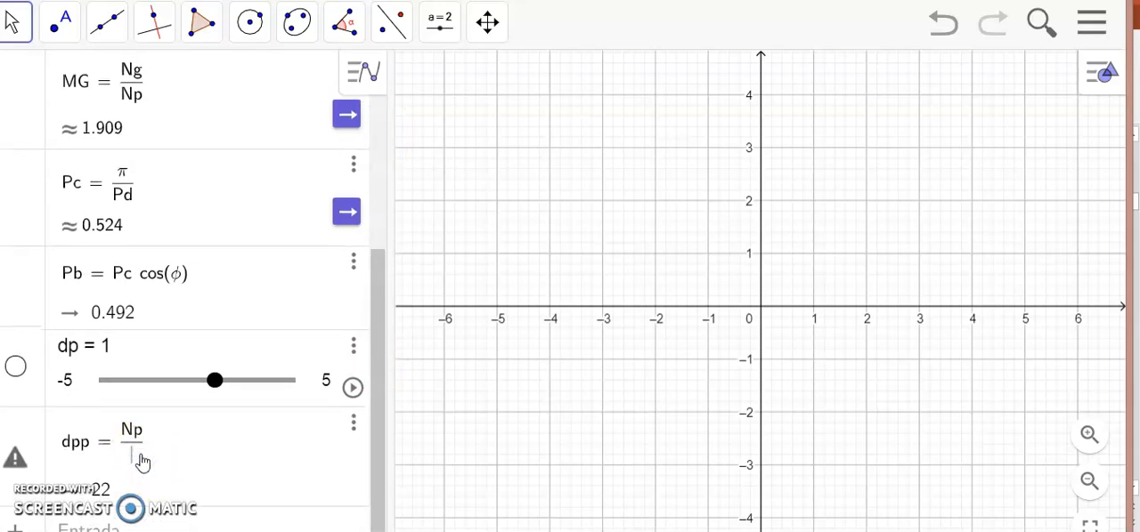
text(Pd)
key(Return)
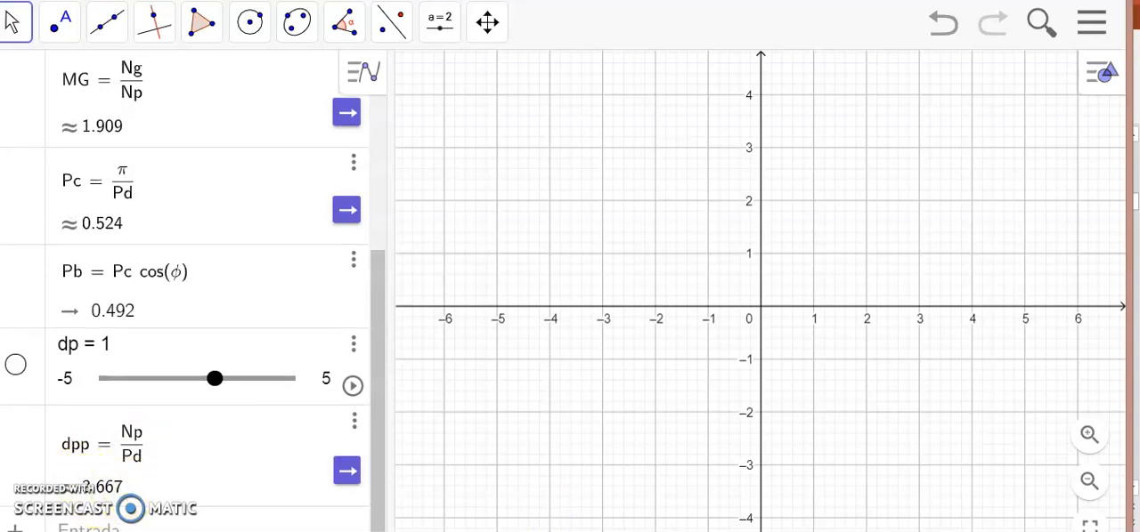
Consult the PowerPoint slide, then in GeoGebra define the pinion pitch radius as rpp = dpp/2 and show its result as a decimal.
key(alt+Tab)
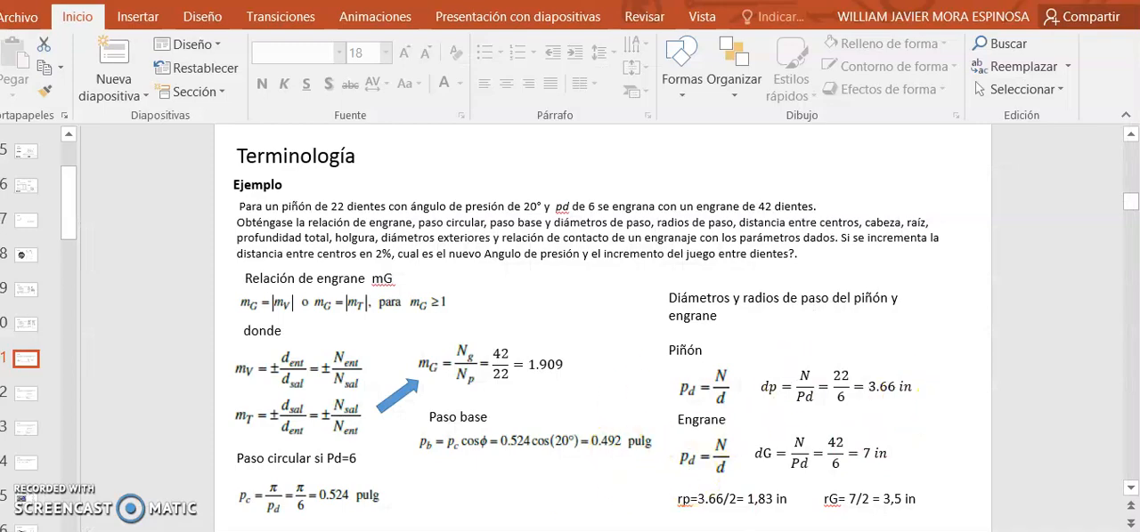
key(alt+Tab)
click(138, 525)
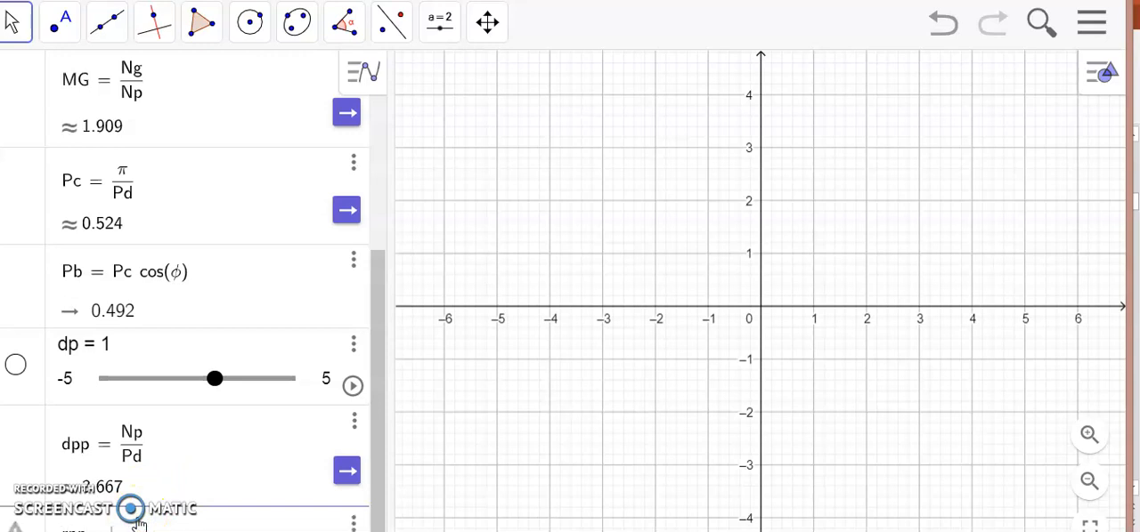
text(rpp=dpp/2)
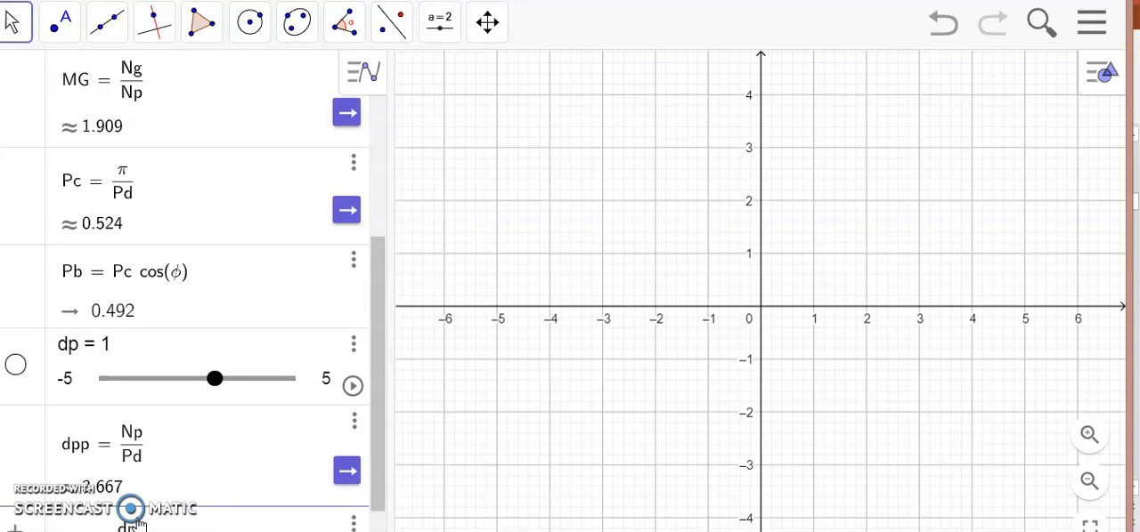
key(Return)
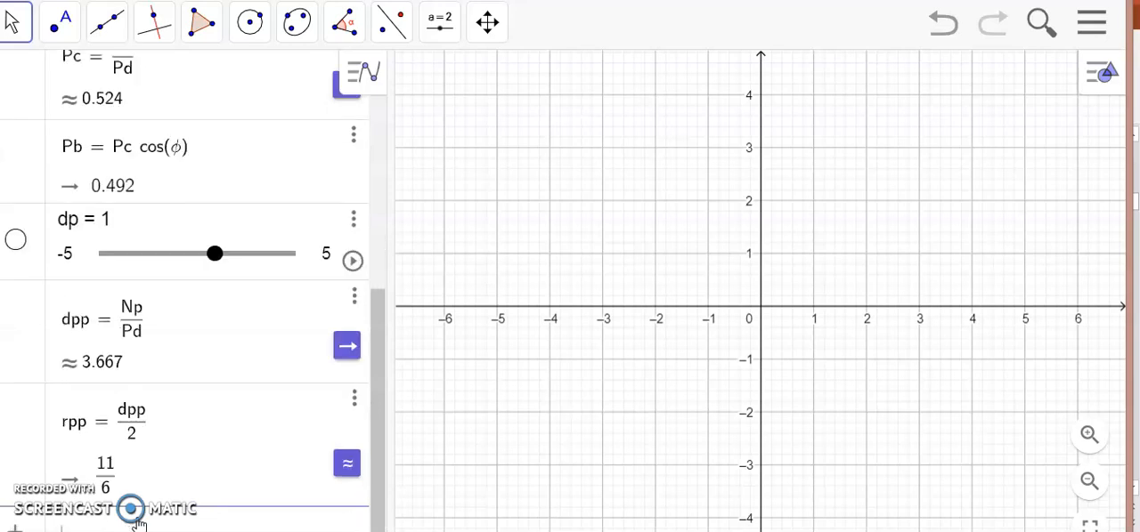
click(347, 463)
Define the gear pitch diameter as dpg = Ng/Pd.
click(156, 521)
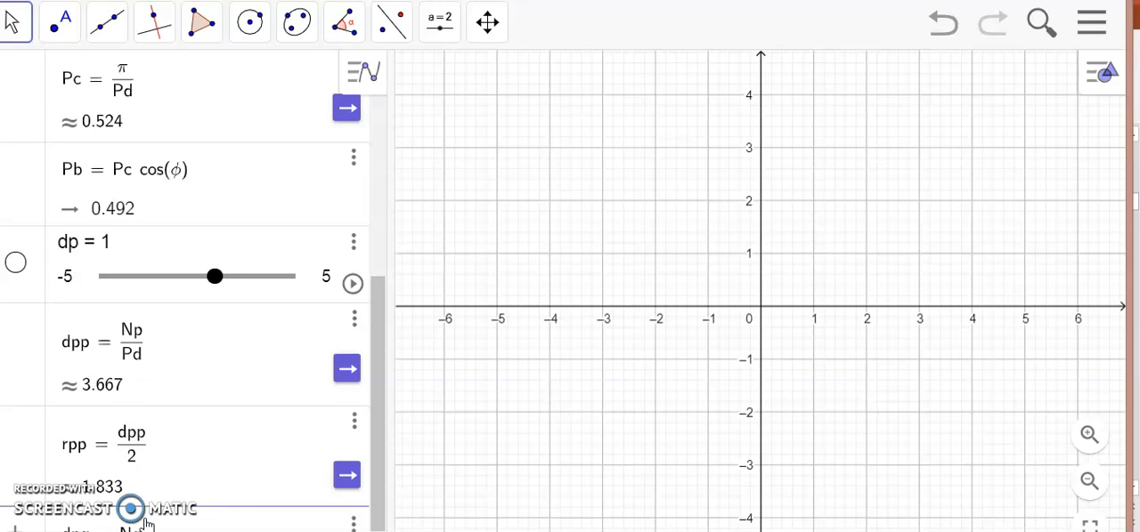
text(dpg = Ng/Pd)
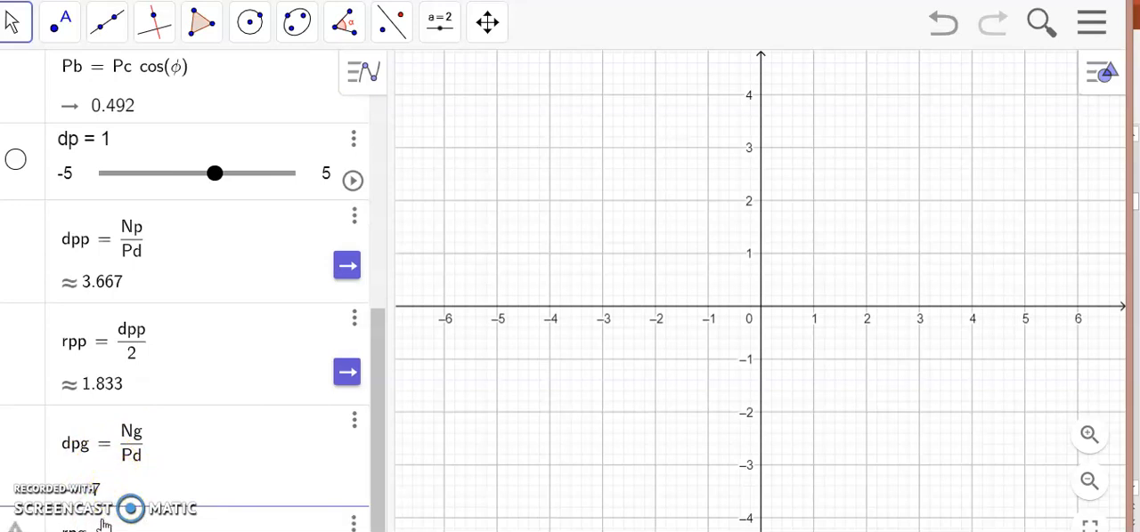
Define the gear pitch radius as rpg = dpg/2, show it as a decimal, and compare it with the PowerPoint slide.
click(105, 526)
text(rpg = dpg/2)
key(Return)
click(116, 367)
click(347, 464)
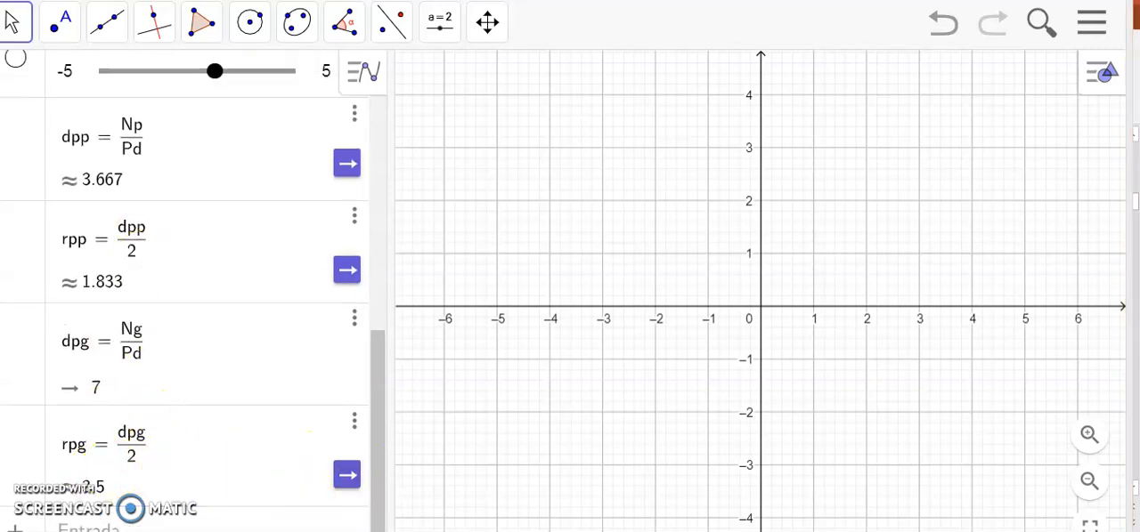
key(alt+Tab)
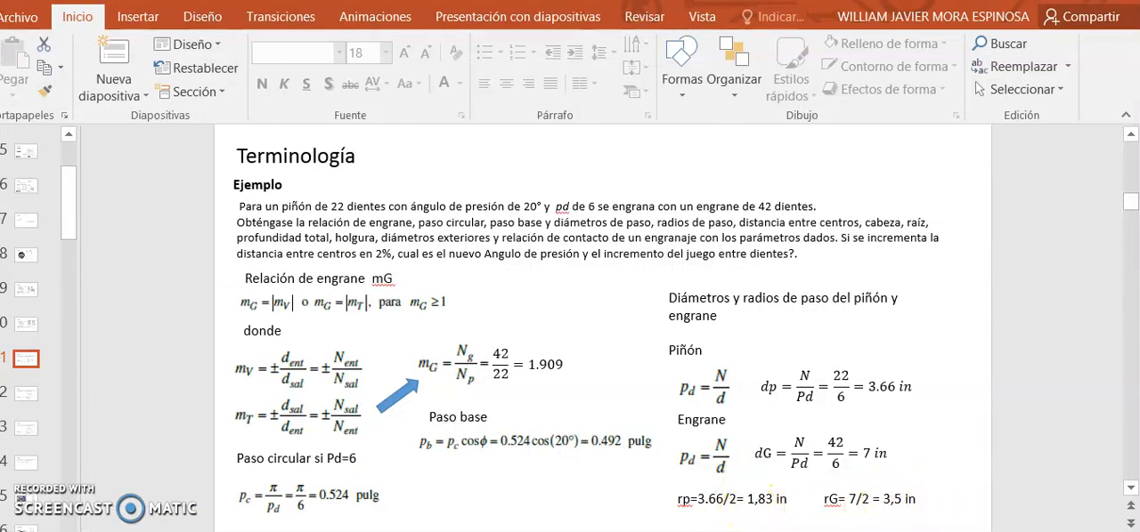
key(alt+Tab)
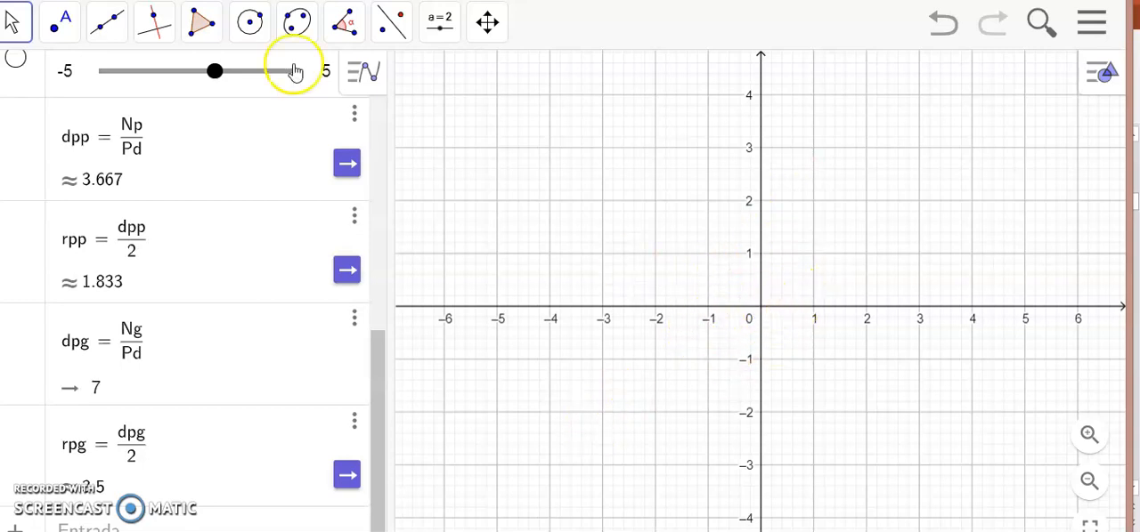
click(249, 26)
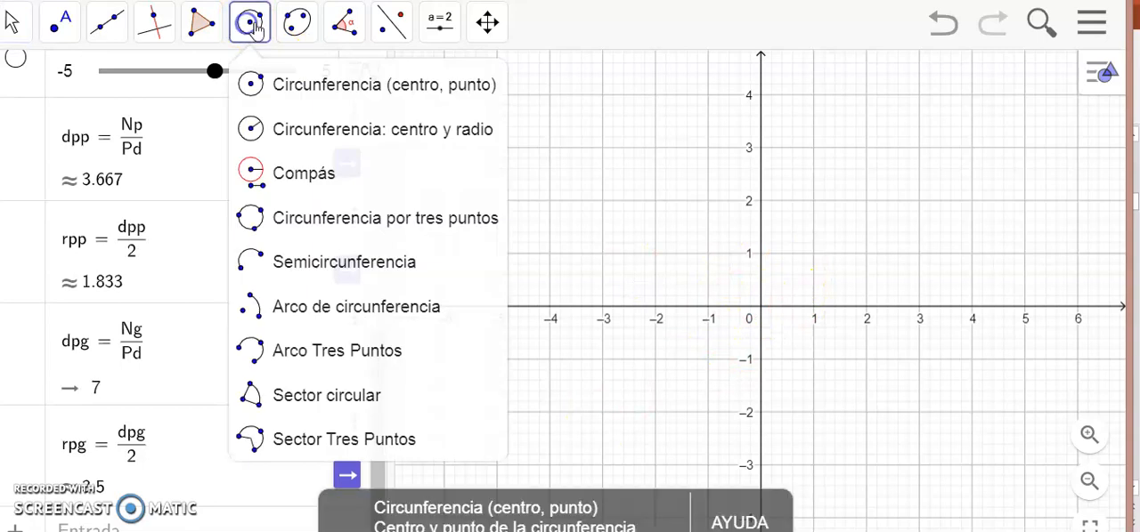
click(759, 307)
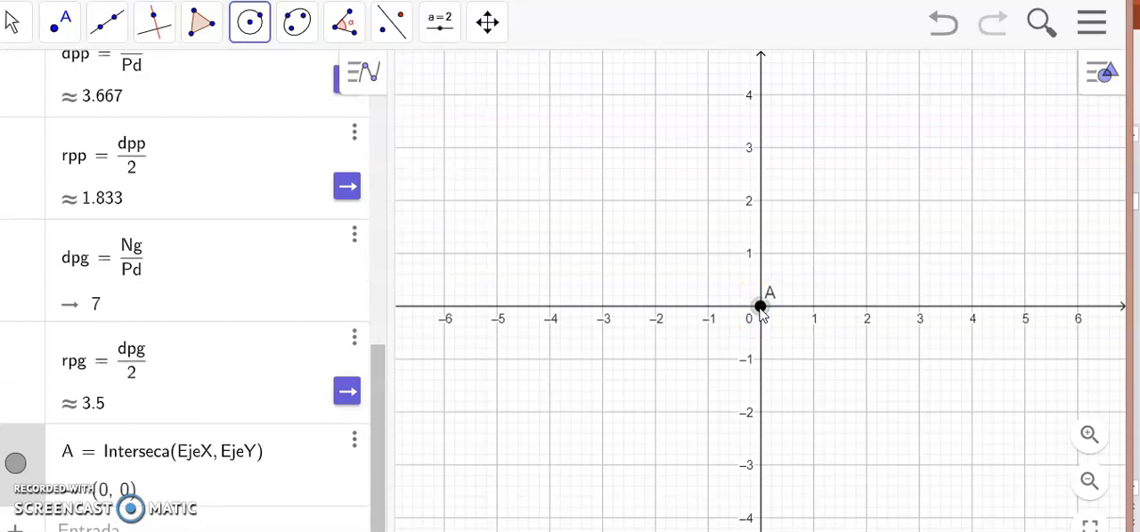
click(485, 196)
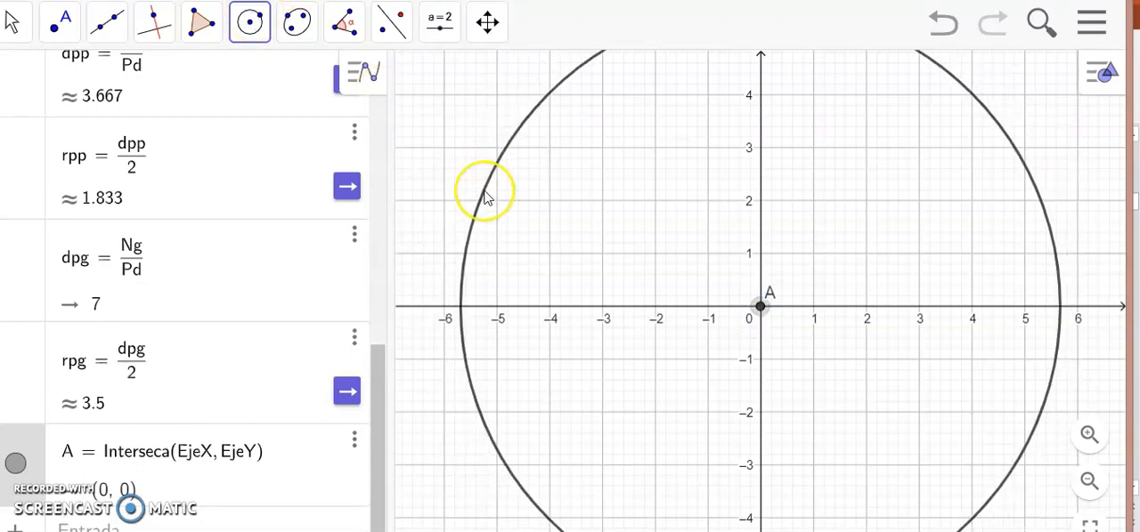
key(Escape)
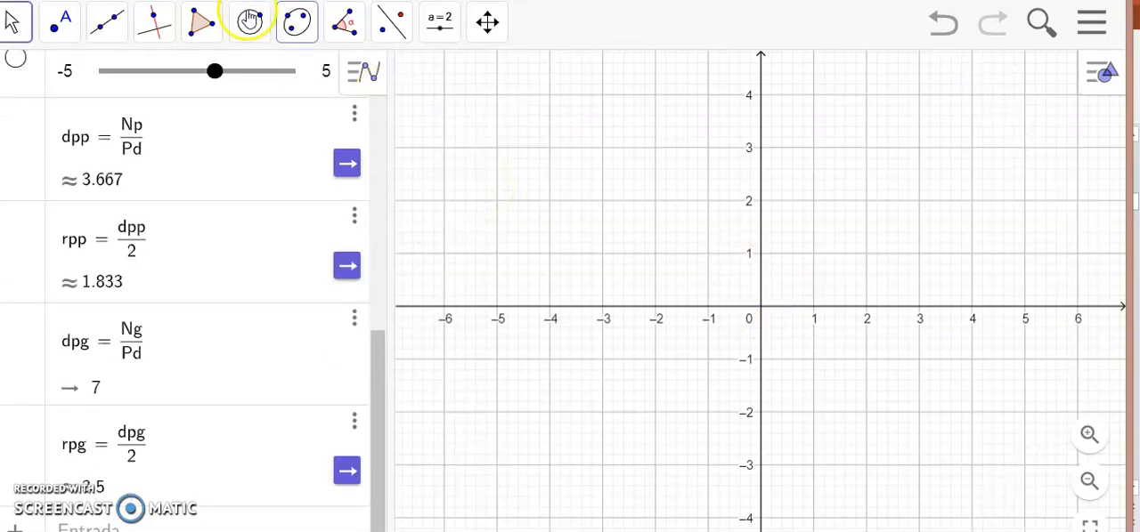
Place a point at the intersection of the axes and draw a circle centred on it with radius rpp.
click(59, 21)
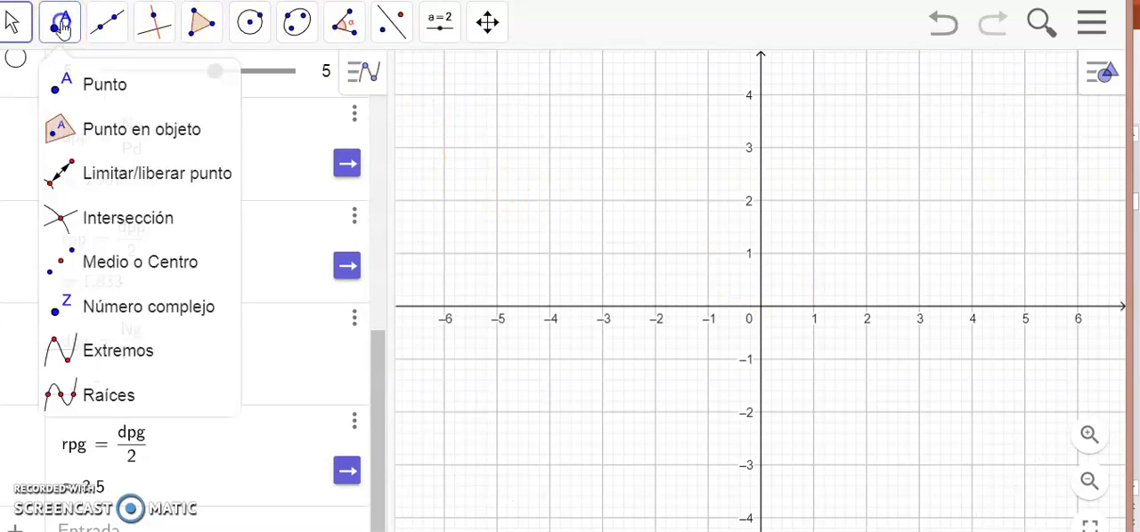
click(752, 306)
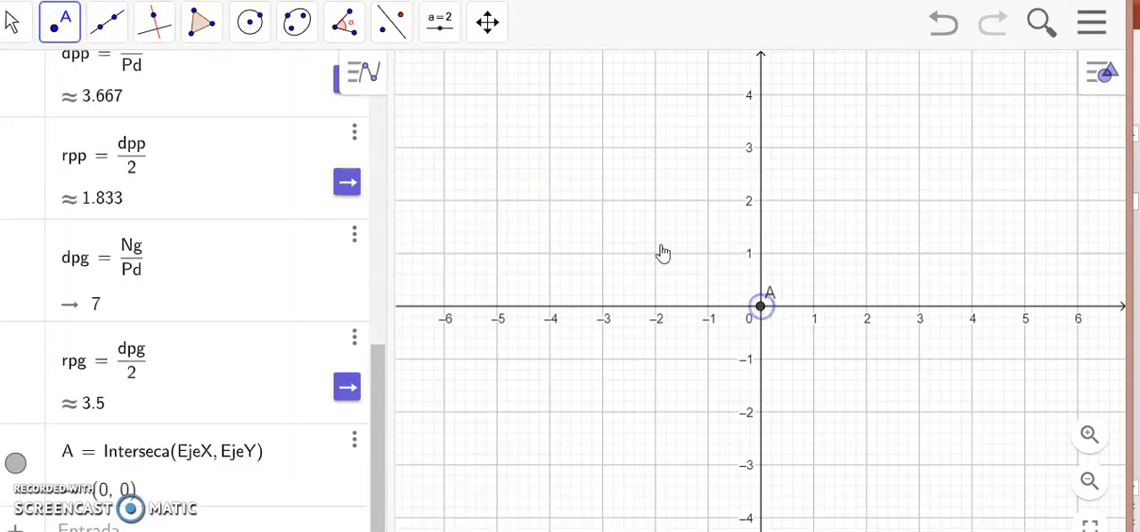
click(251, 36)
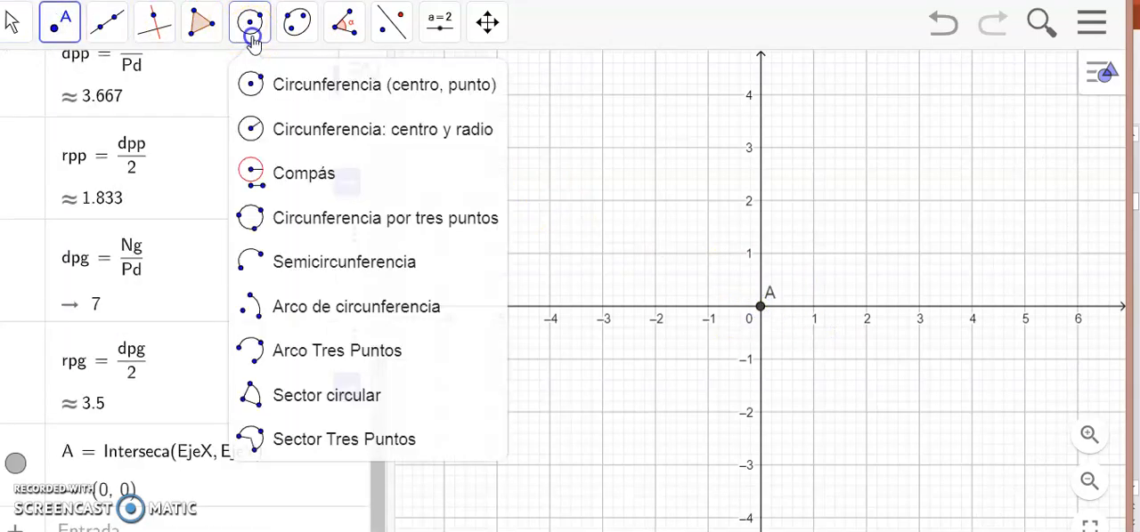
click(335, 137)
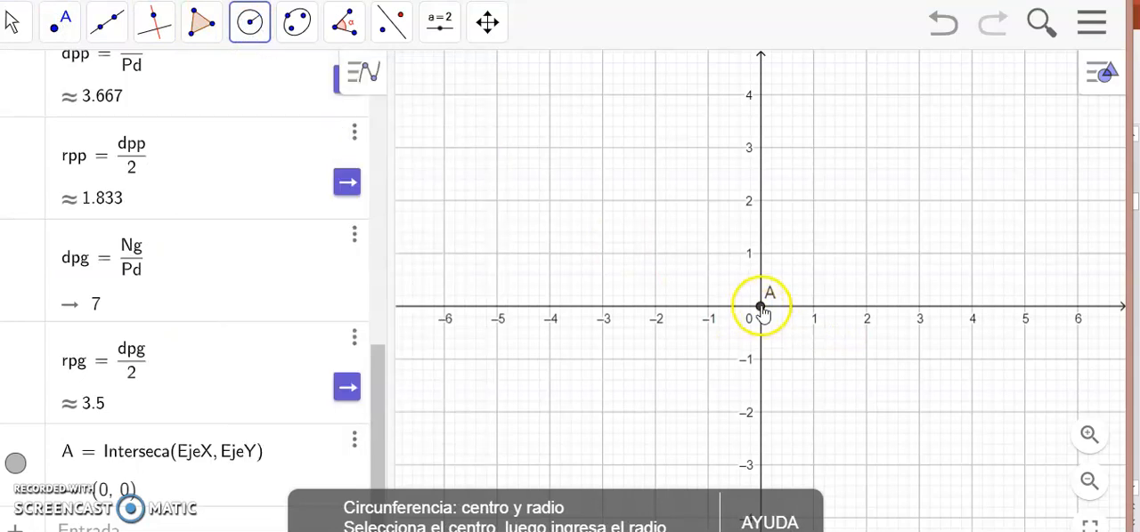
click(761, 307)
click(762, 308)
text(rpp)
key(Return)
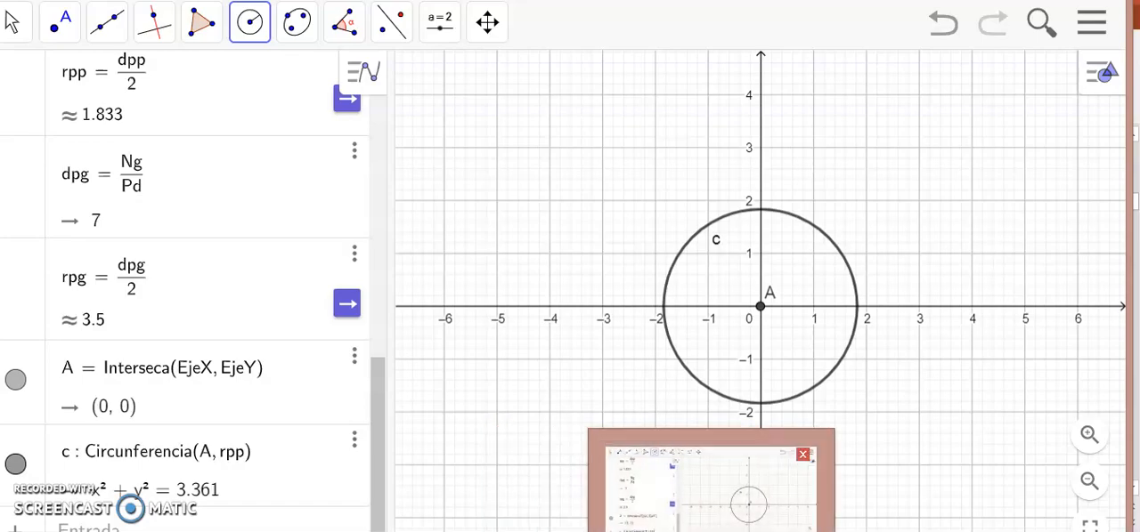
Look up the centre distance formula on the next PowerPoint slide, define C = rpp + rpg in GeoGebra, and show it as a decimal.
click(645, 531)
click(32, 393)
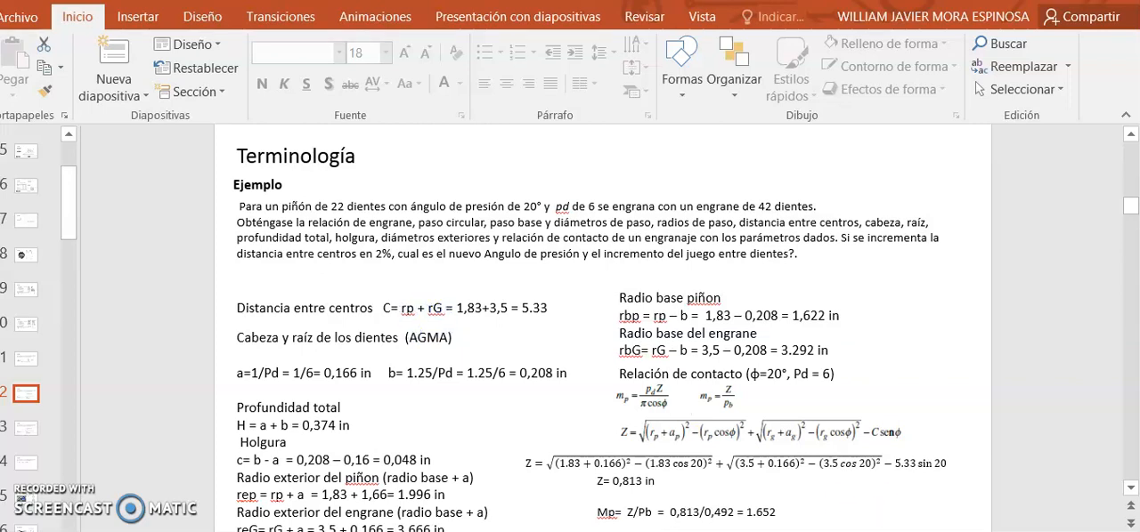
key(alt+Tab)
click(182, 523)
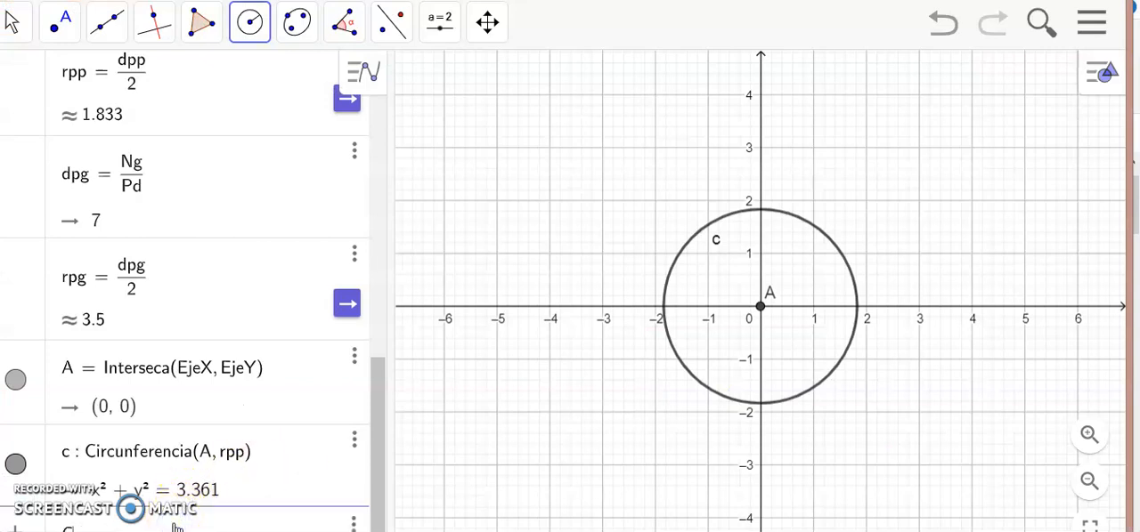
text(C = rpp + rpg)
key(Return)
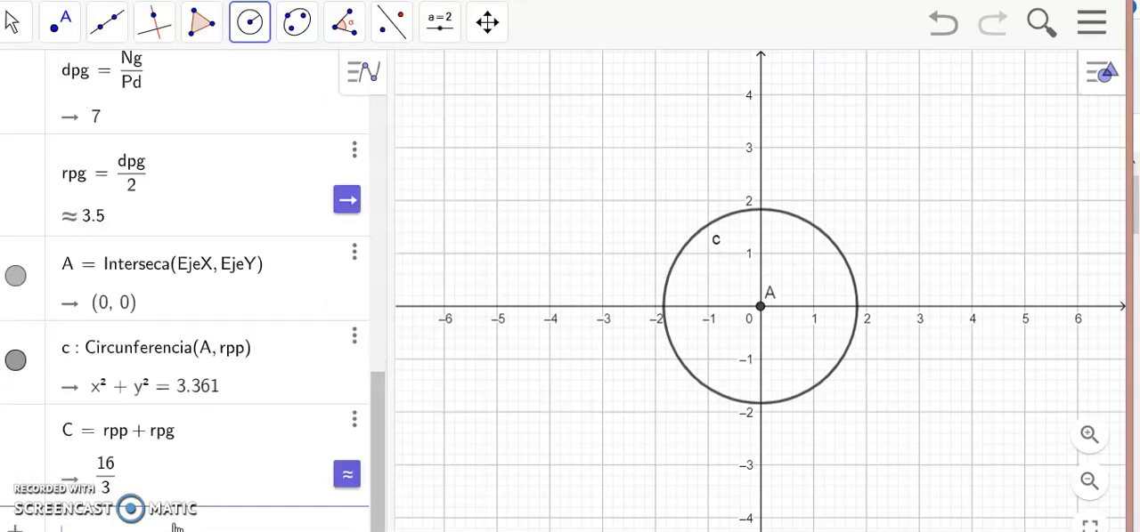
click(344, 474)
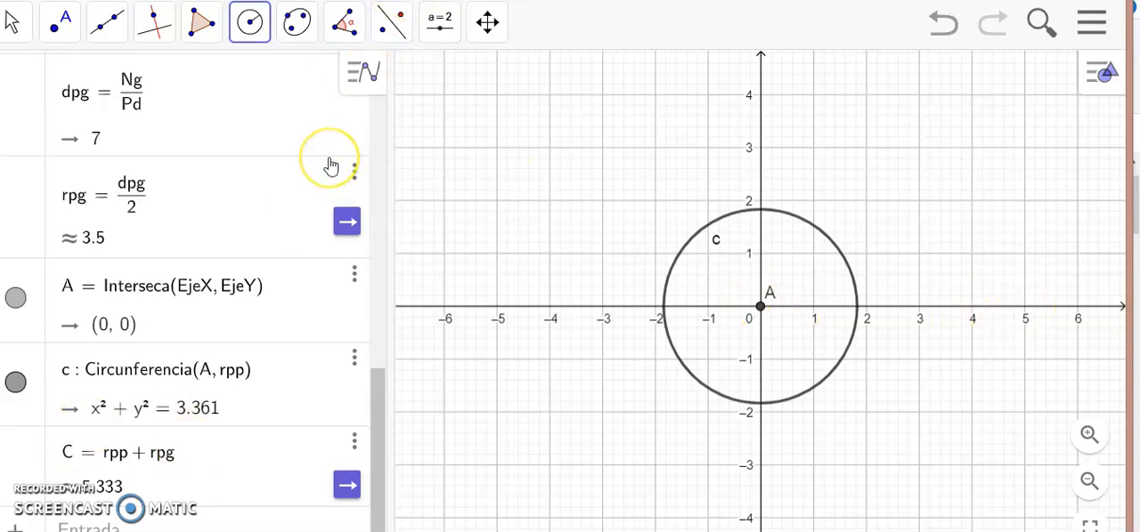
Create point B at (C, 0) to mark the gear's centre on the x-axis.
click(102, 527)
text(P)
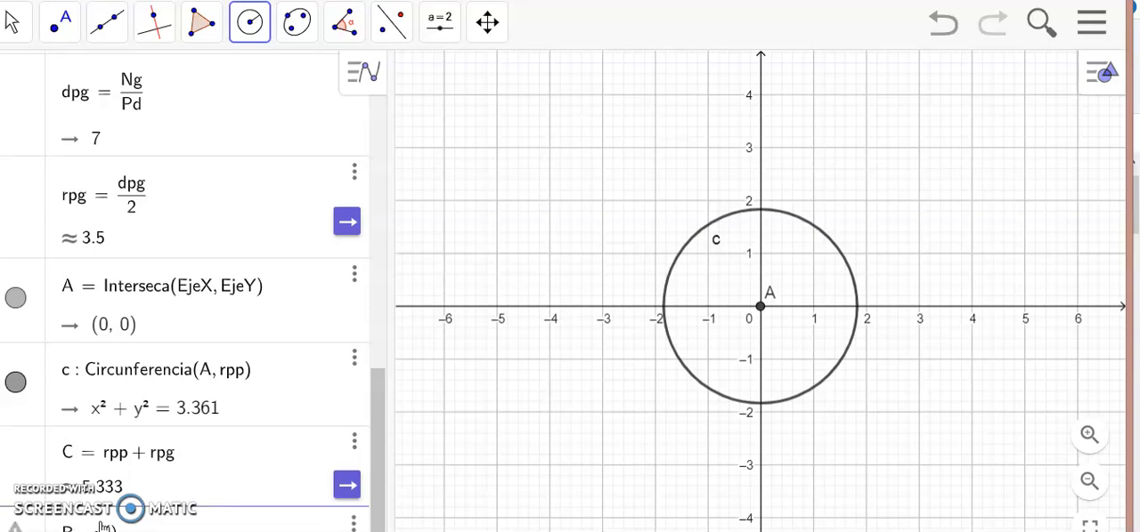
text(C)
key(BackSpace)
text(C, 0)
key(Return)
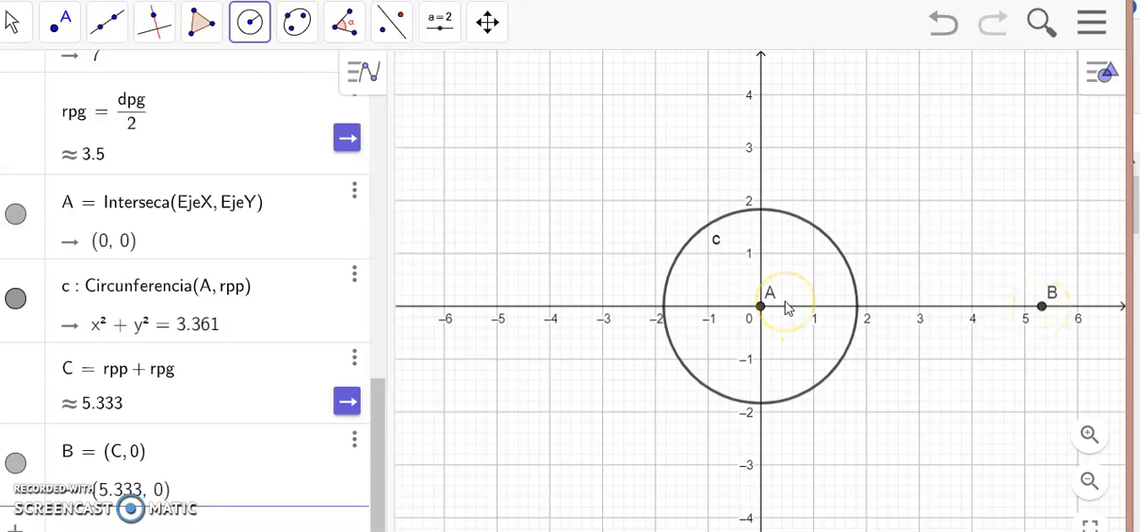
Draw the gear's pitch circle centred at point B with radius rpg, using the centre-and-radius circle tool.
click(251, 25)
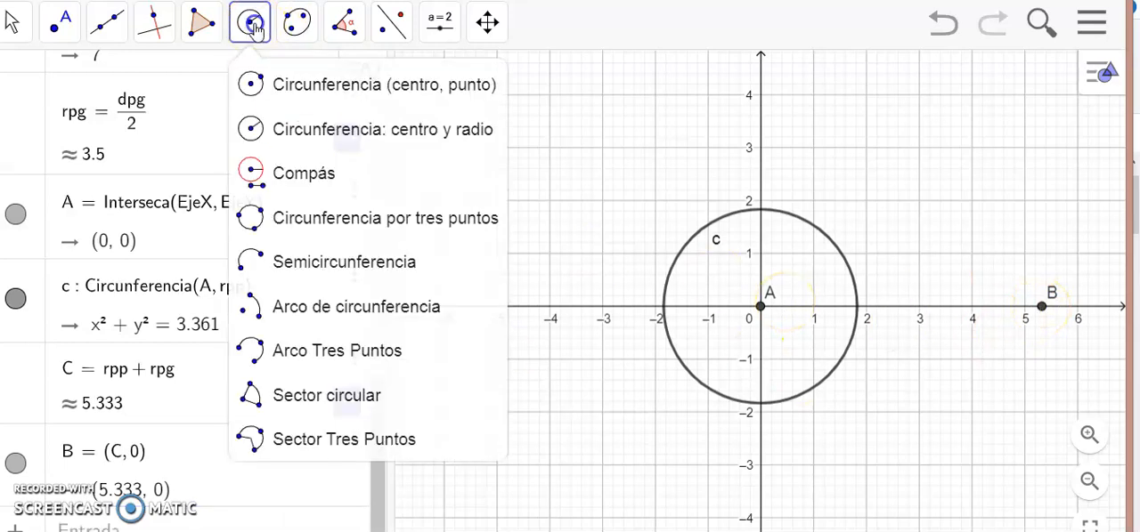
click(294, 129)
click(1042, 309)
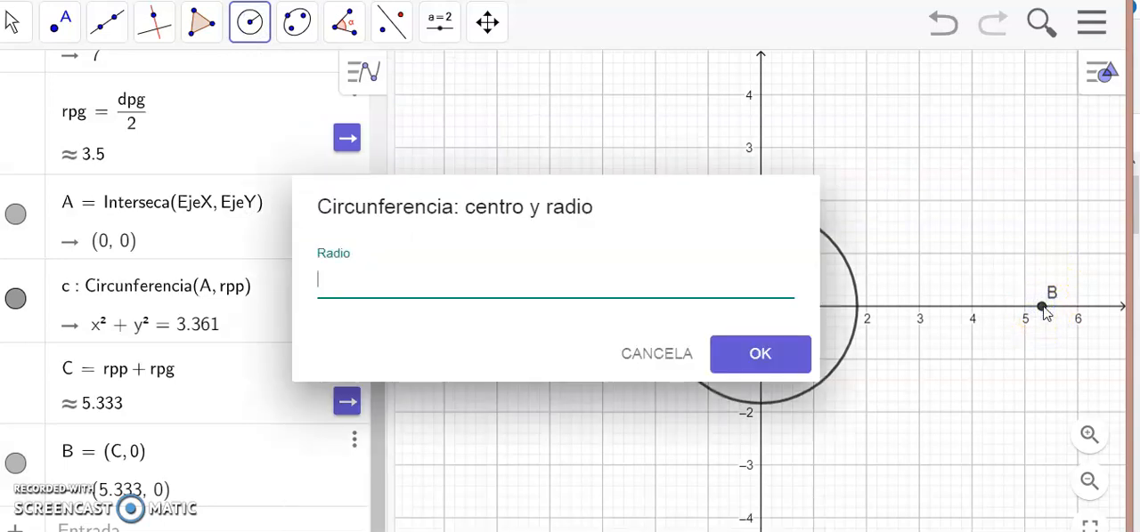
text(rpg)
key(Return)
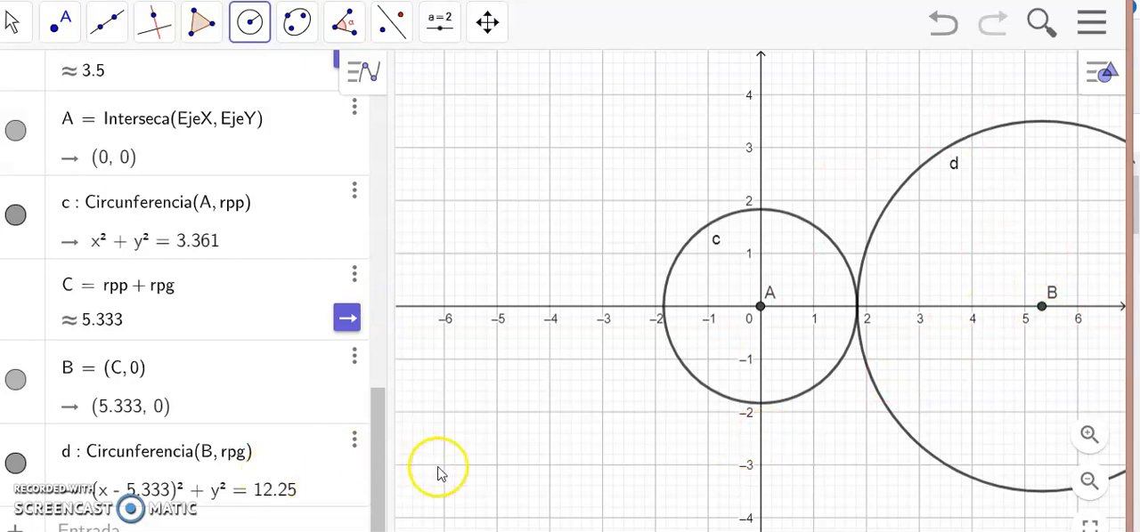
Switch to the PowerPoint slide and review the AGMA tooth addendum and dedendum formulas.
key(alt+Tab)
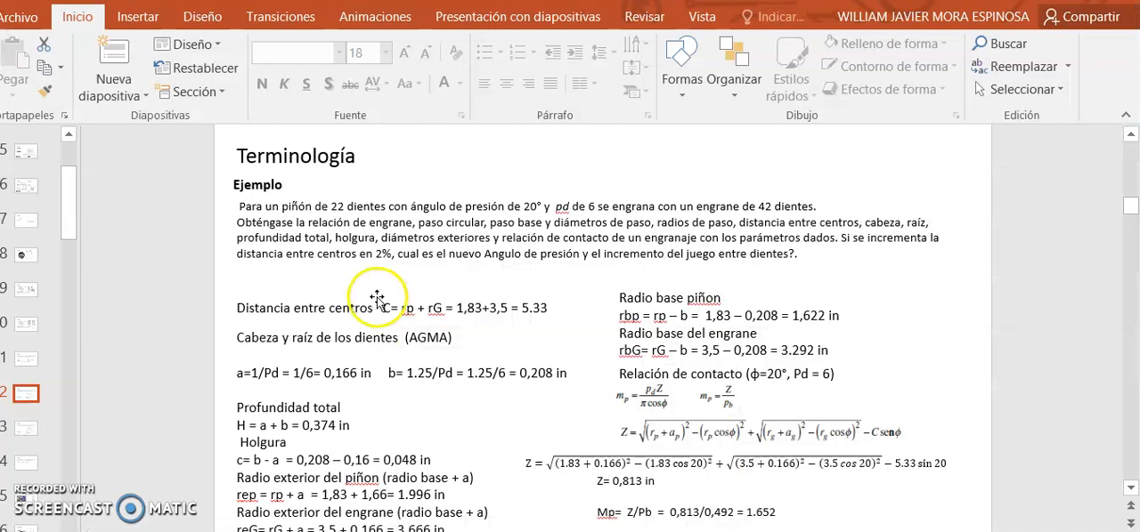
double_click(437, 337)
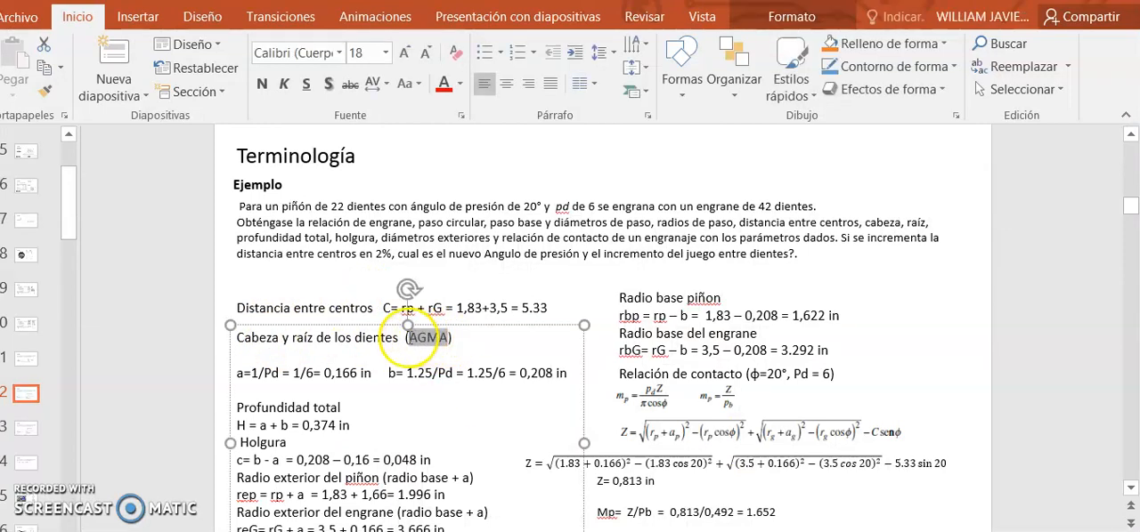
click(457, 169)
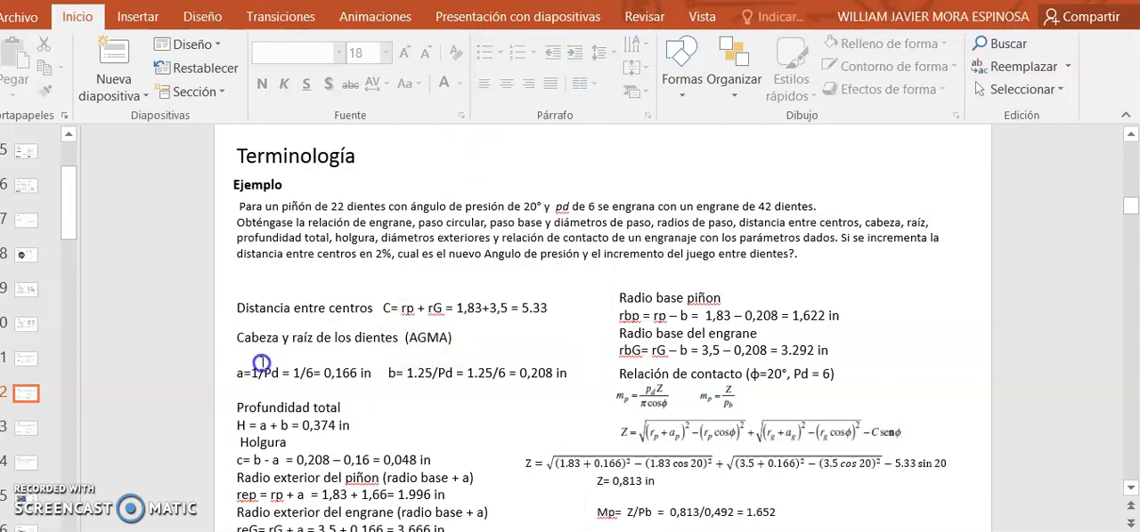
Read the addendum formula on the slide, define a = 1/Pd in GeoGebra, and show it as a decimal.
drag(279, 373, 237, 373)
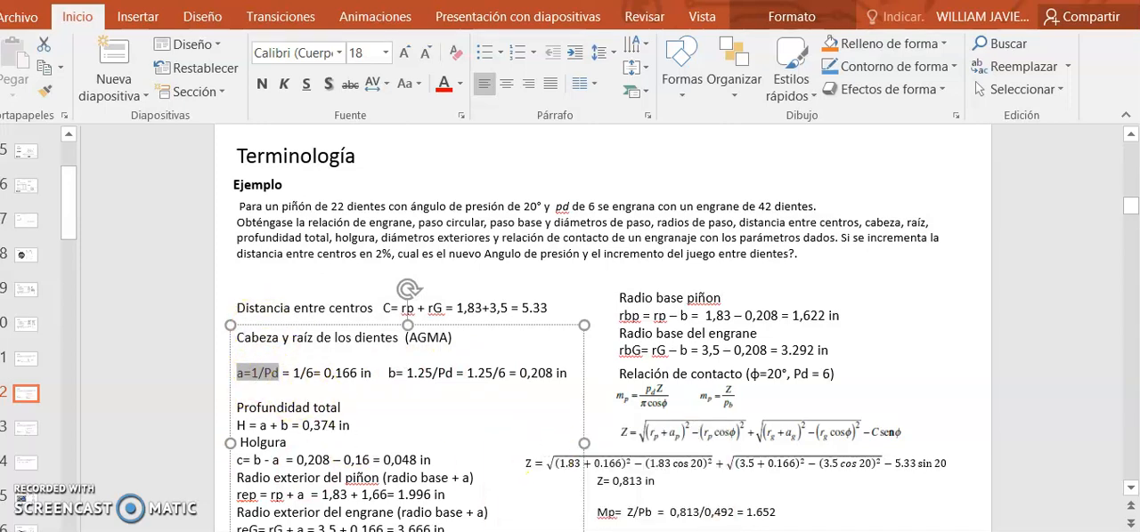
key(alt+Tab)
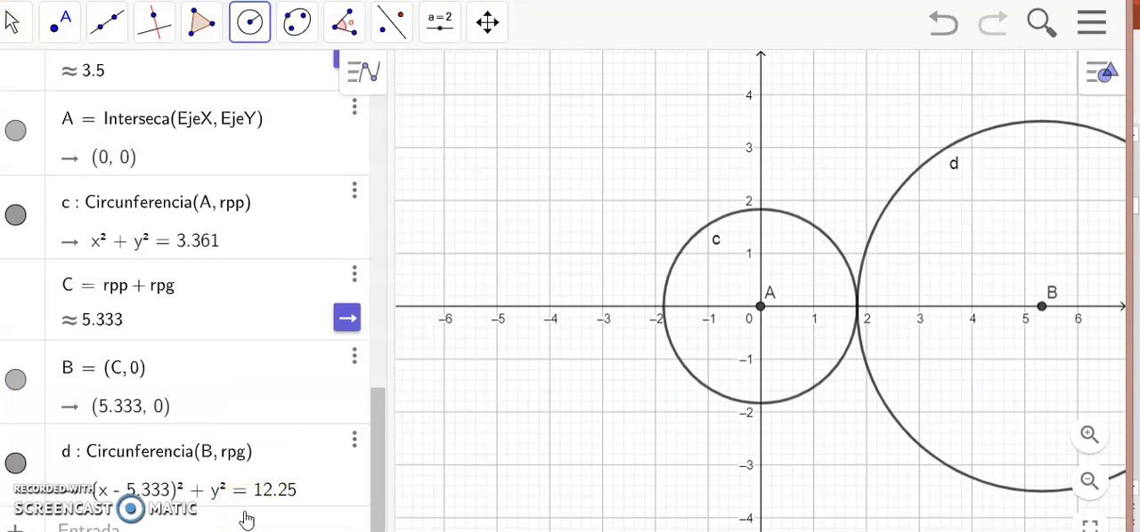
click(195, 523)
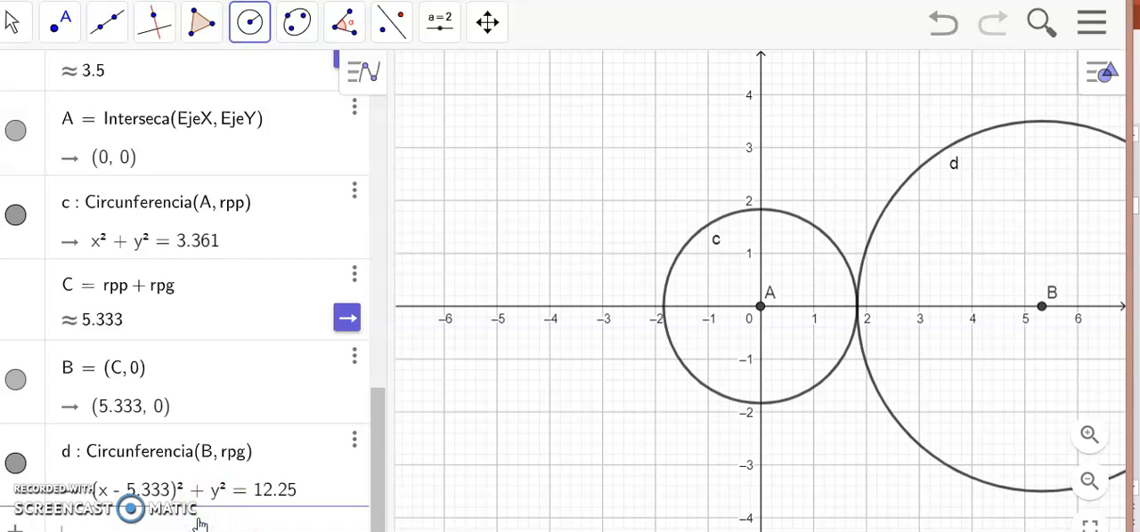
text(a=1/pd)
key(Return)
click(349, 459)
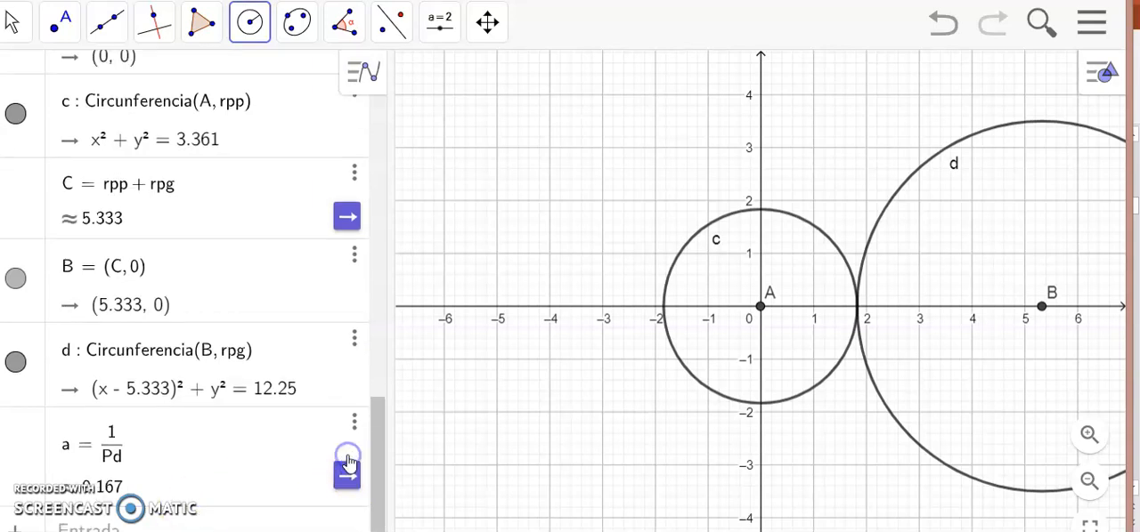
Check the dedendum formula on the PowerPoint slide and define b = 1.25/Pd in GeoGebra.
click(121, 523)
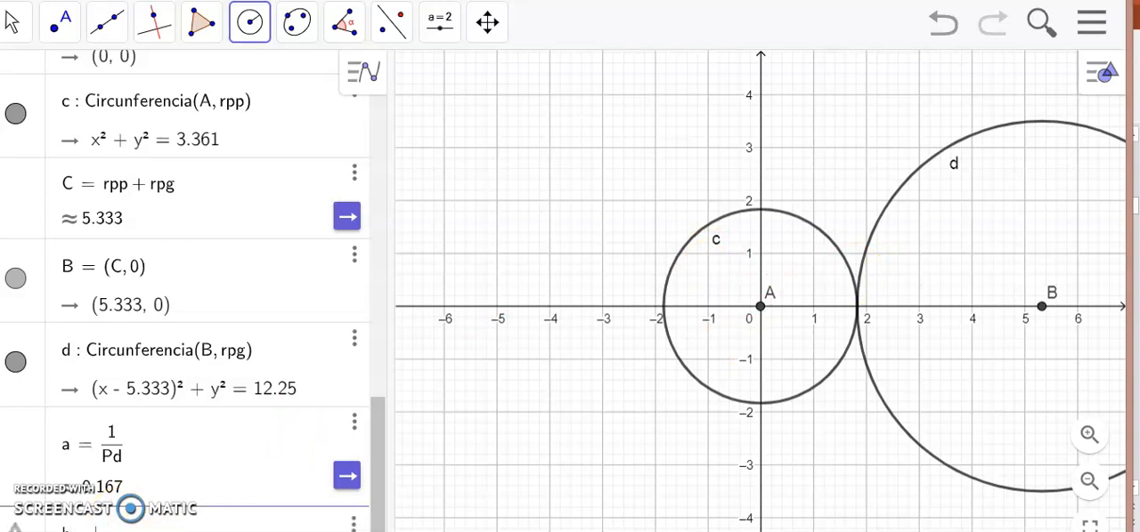
key(alt+Tab)
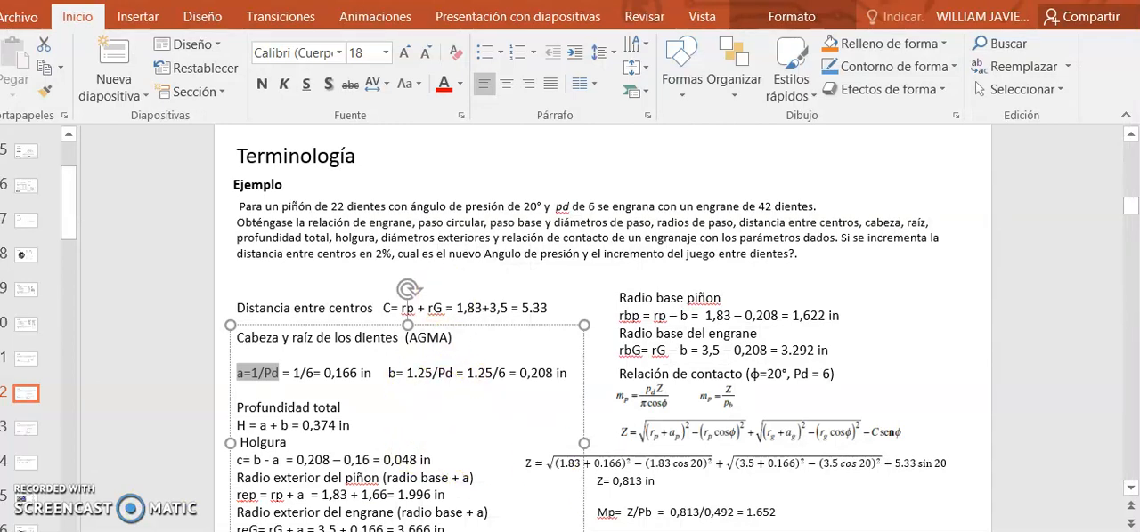
key(alt+Tab)
click(107, 449)
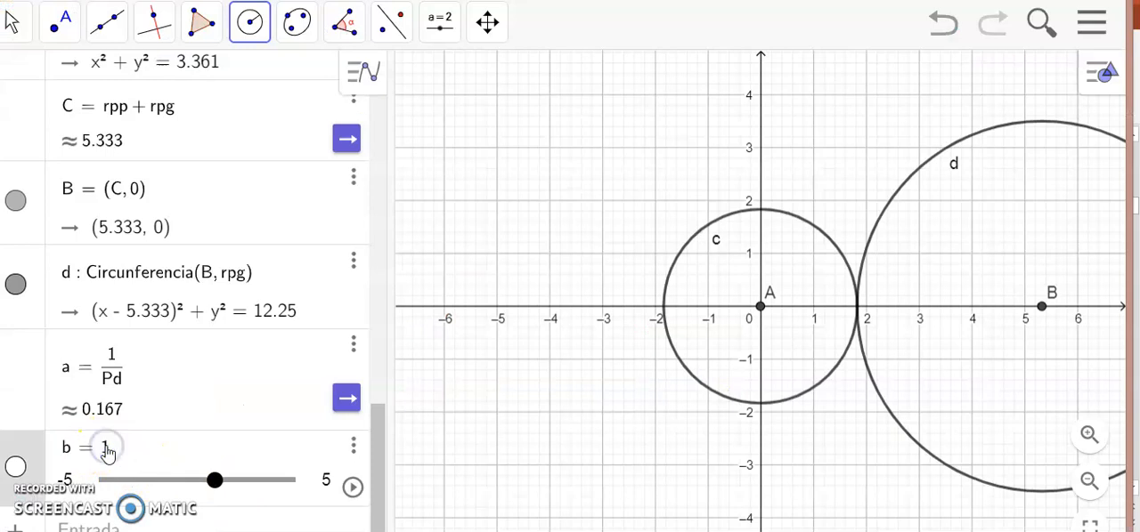
text(.25/pd)
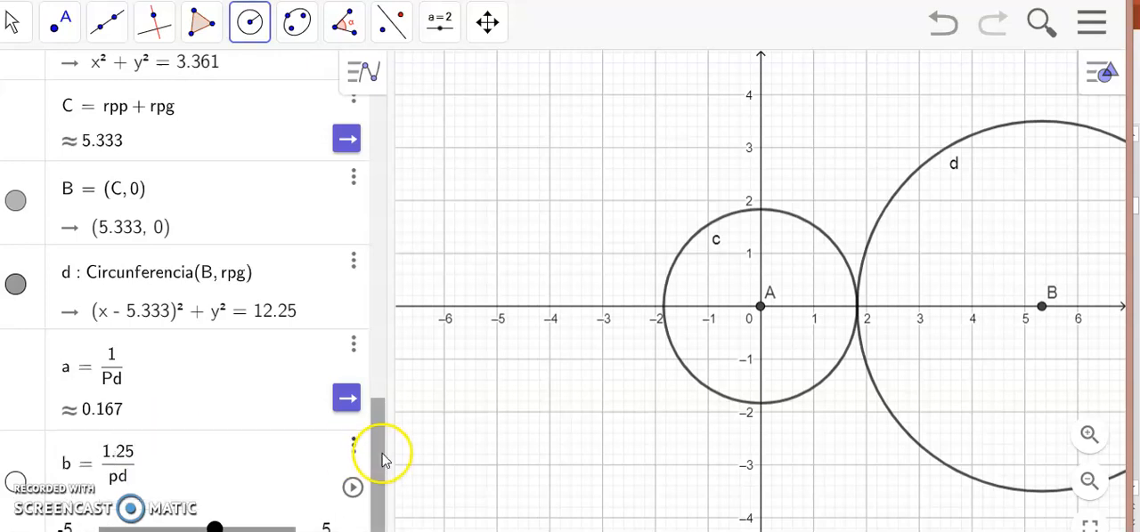
drag(381, 444, 381, 488)
click(134, 436)
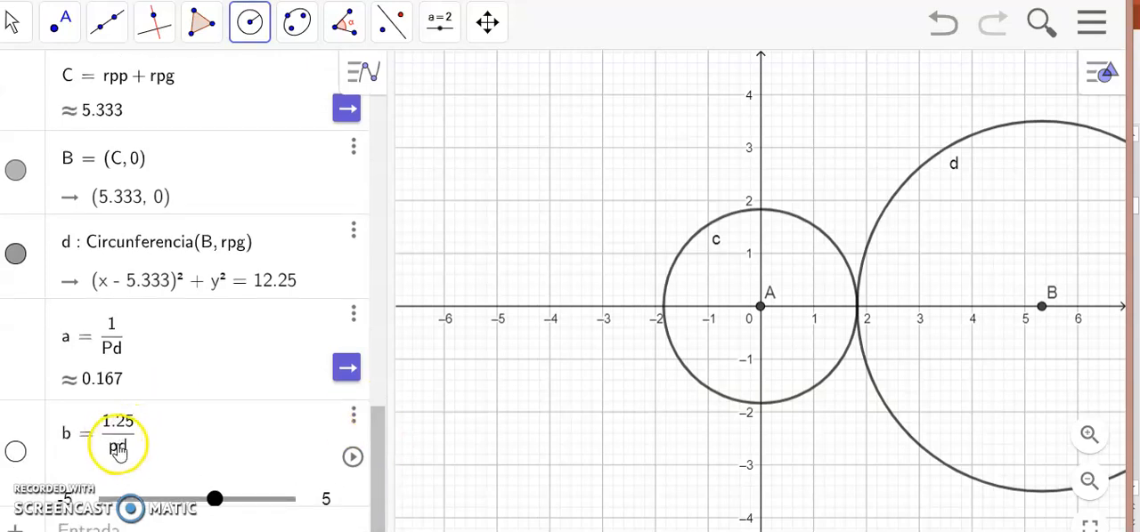
key(BackSpace)
key(BackSpace)
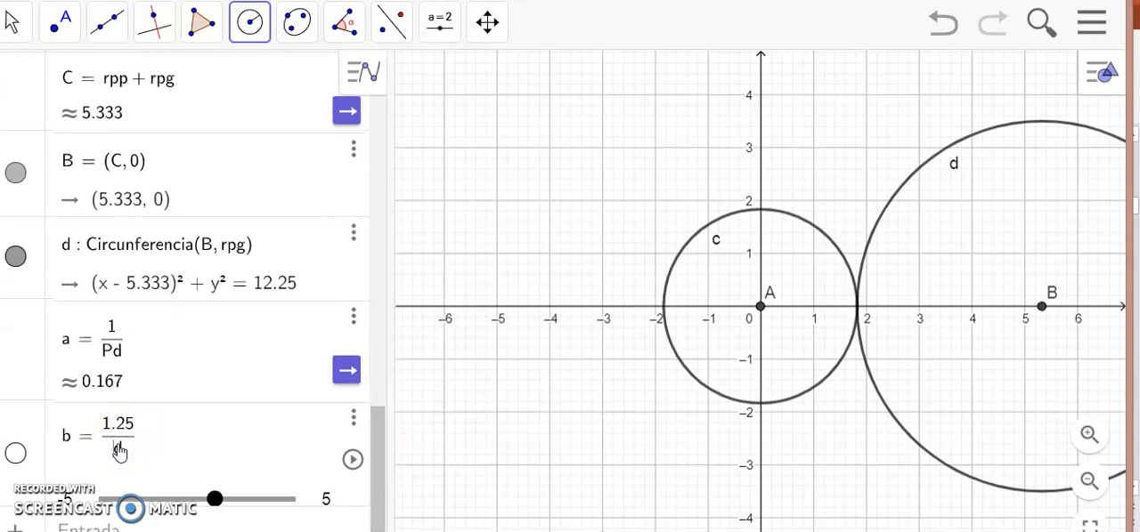
key(Return)
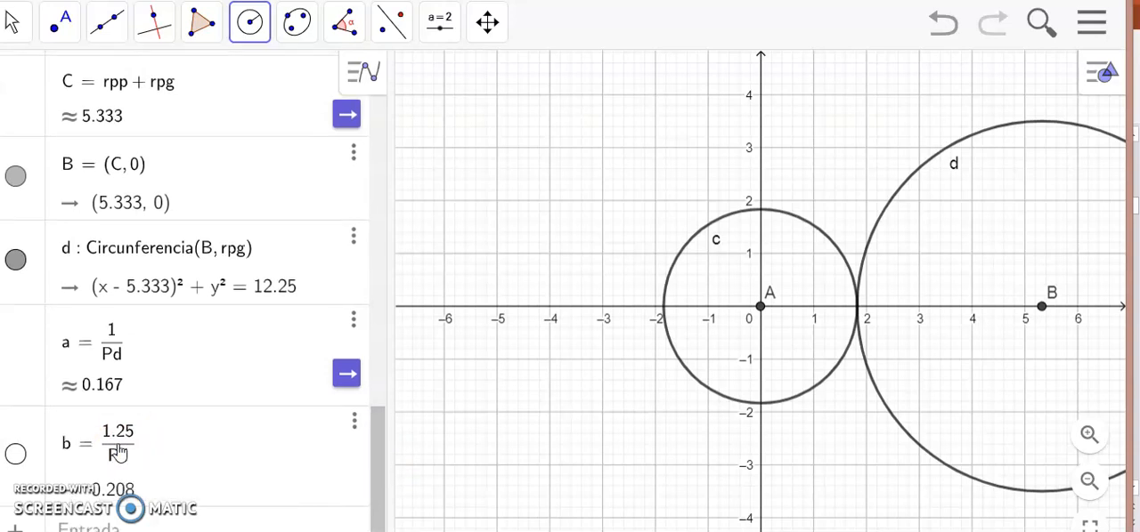
click(169, 496)
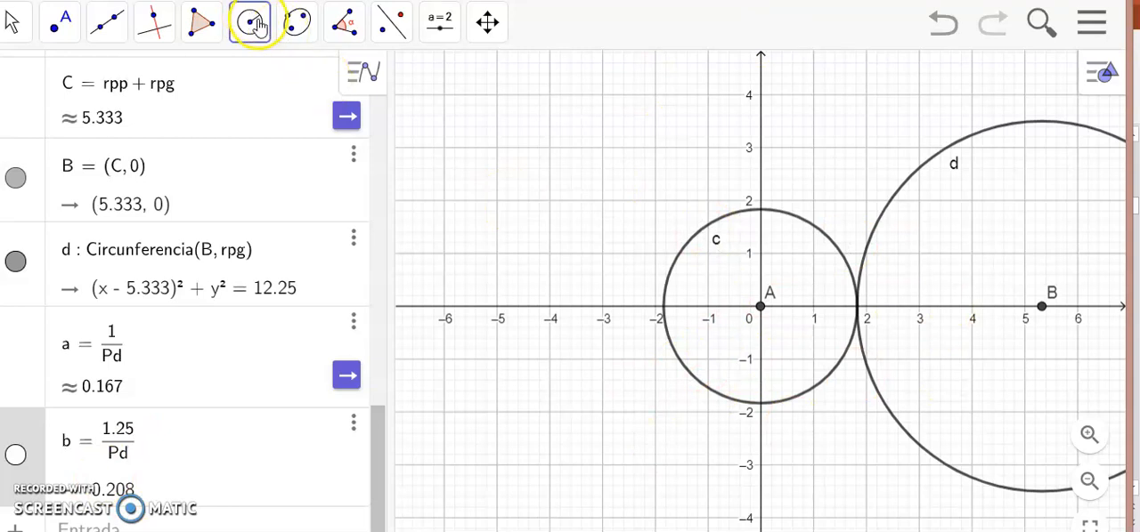
Draw the pinion's addendum and dedendum circles centred at point A with radii rpp + a and rpp - b.
click(761, 308)
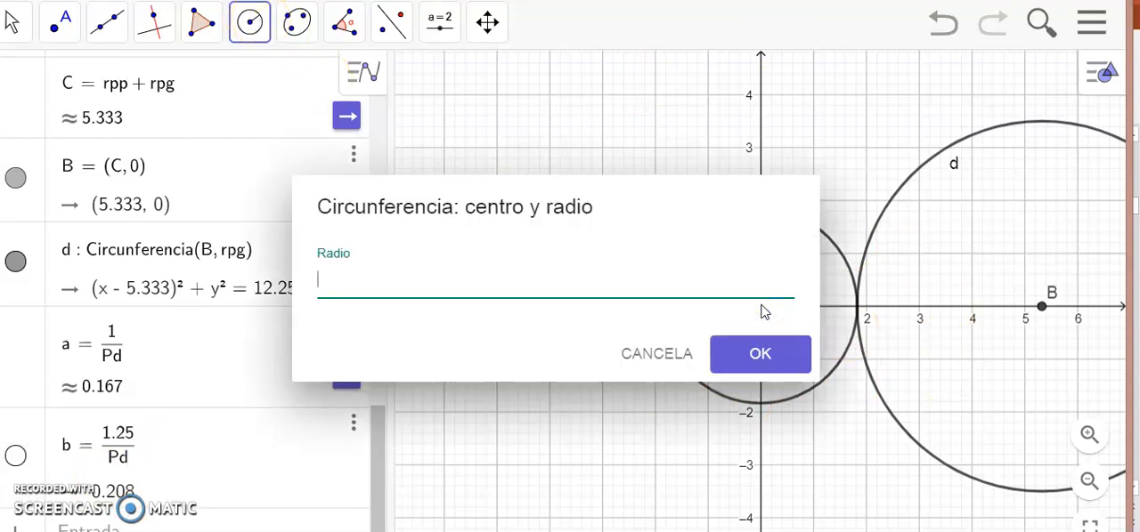
text(rpp+a)
key(Return)
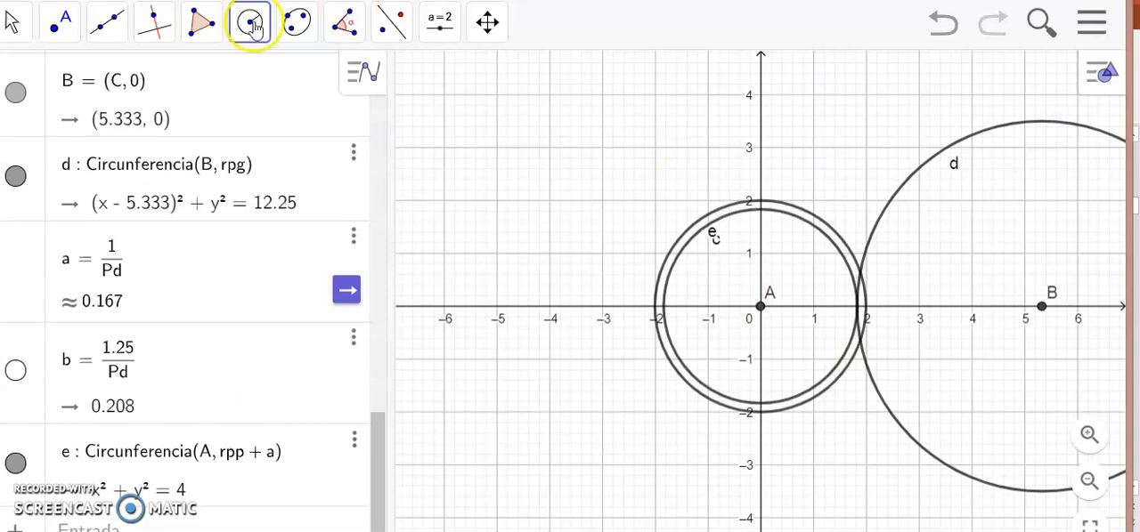
click(759, 309)
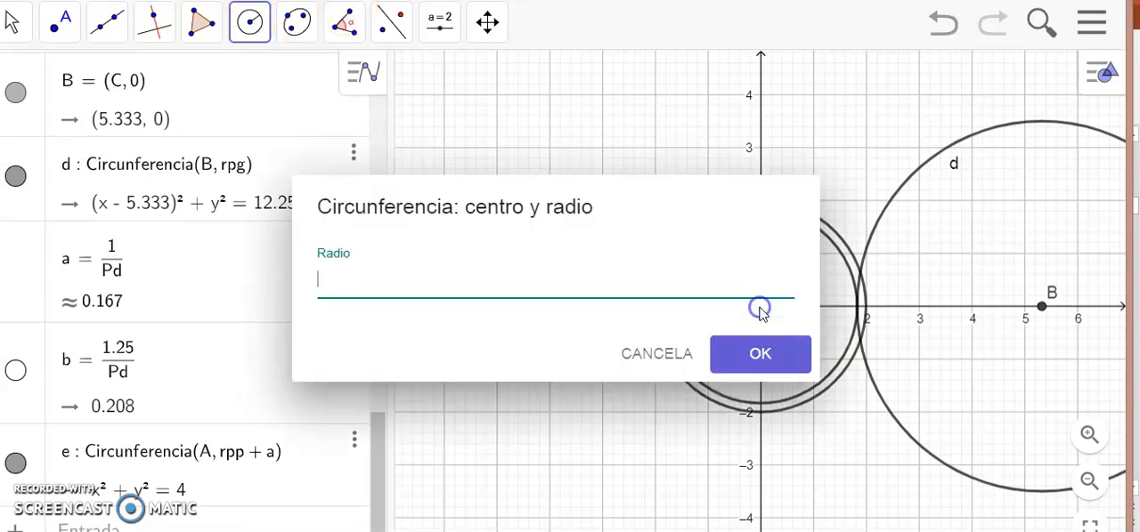
text(rpp-b)
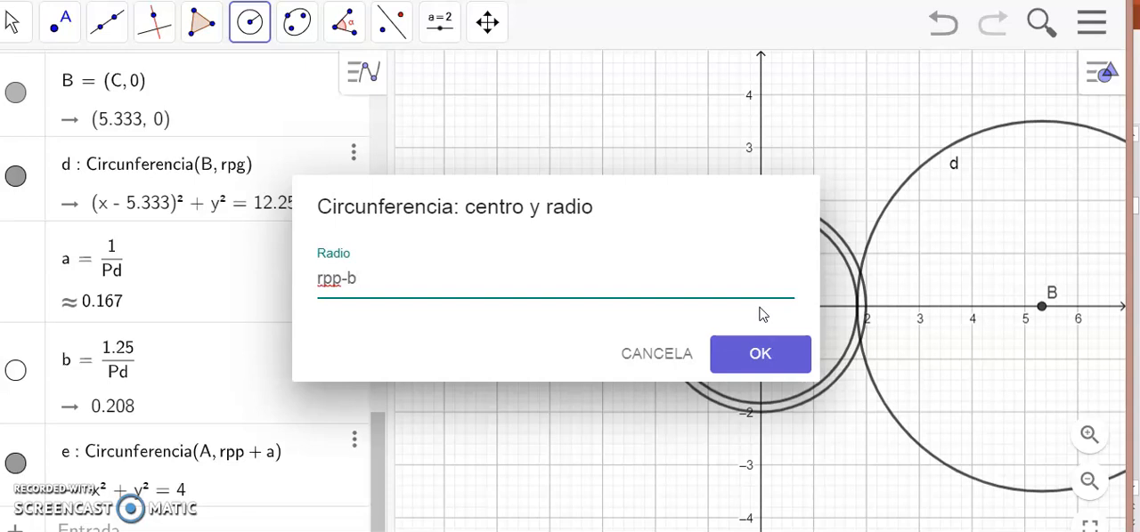
key(Return)
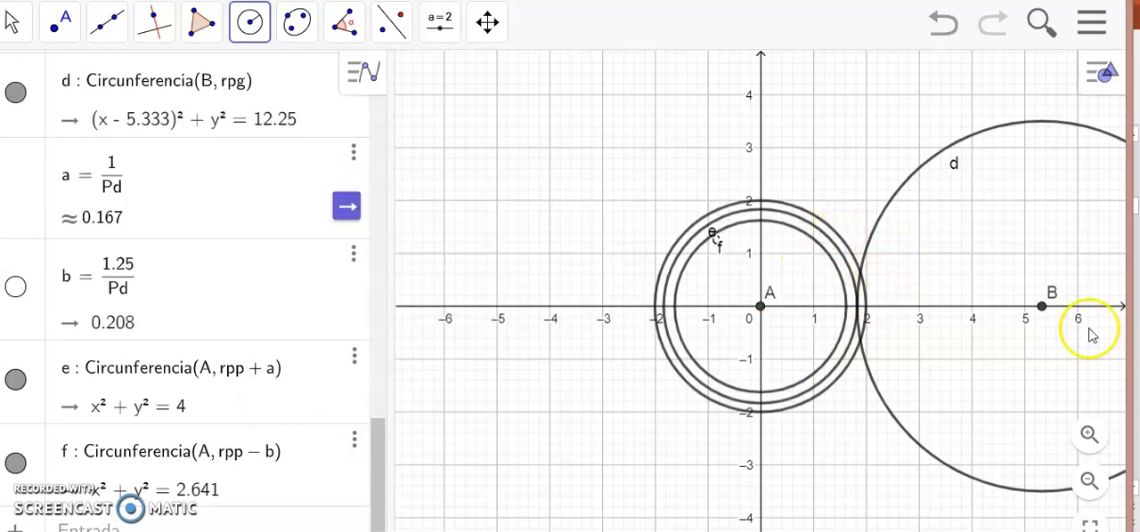
Draw the gear's addendum and dedendum circles centred at point B with radii rpg + a and rpg - b.
click(1042, 308)
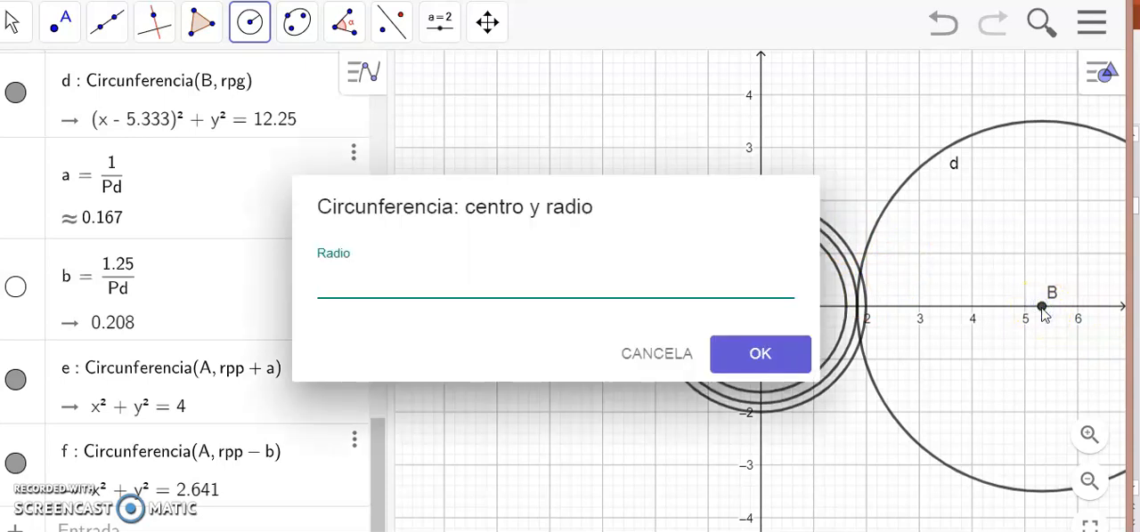
text(rpg+)
key(Return)
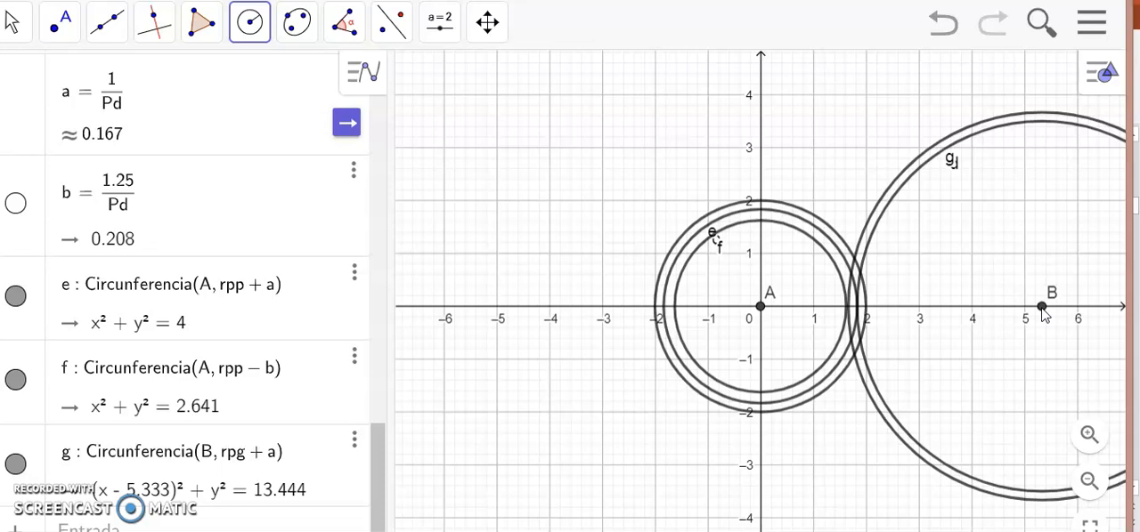
click(1043, 309)
text(rpg-b)
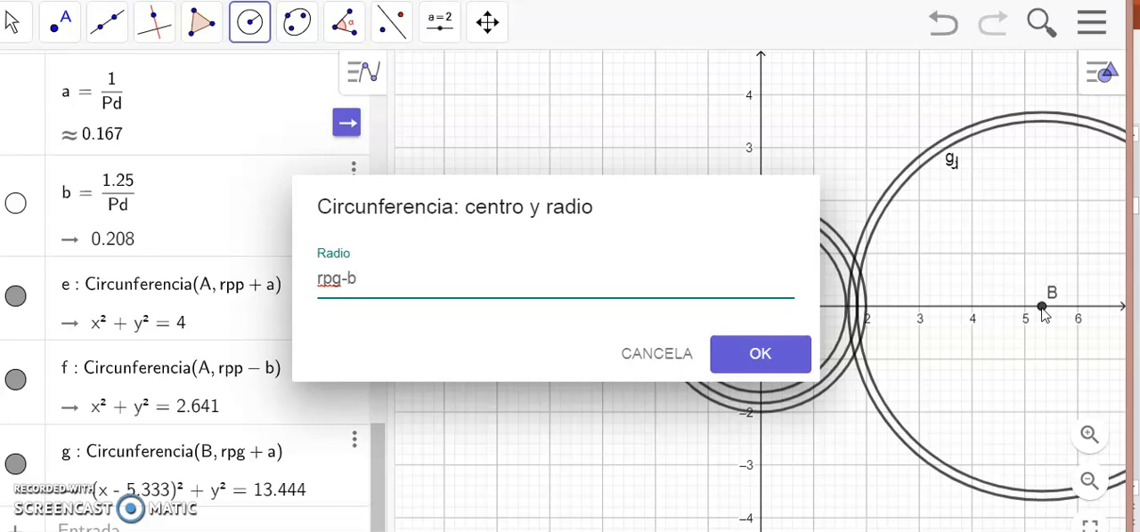
key(Return)
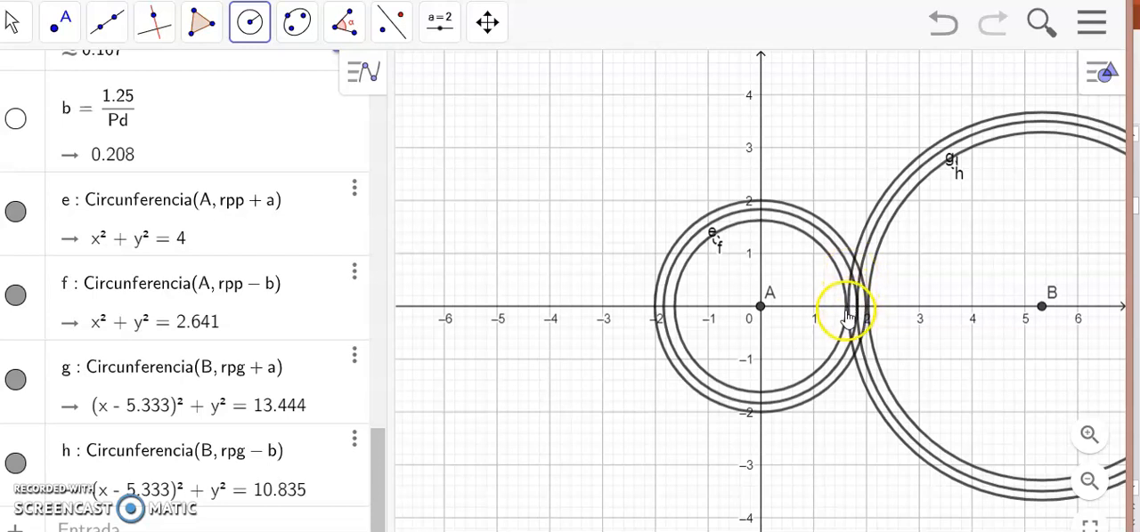
Look up the total depth formula on the PowerPoint slide and define H = a + b in GeoGebra.
key(alt+Tab)
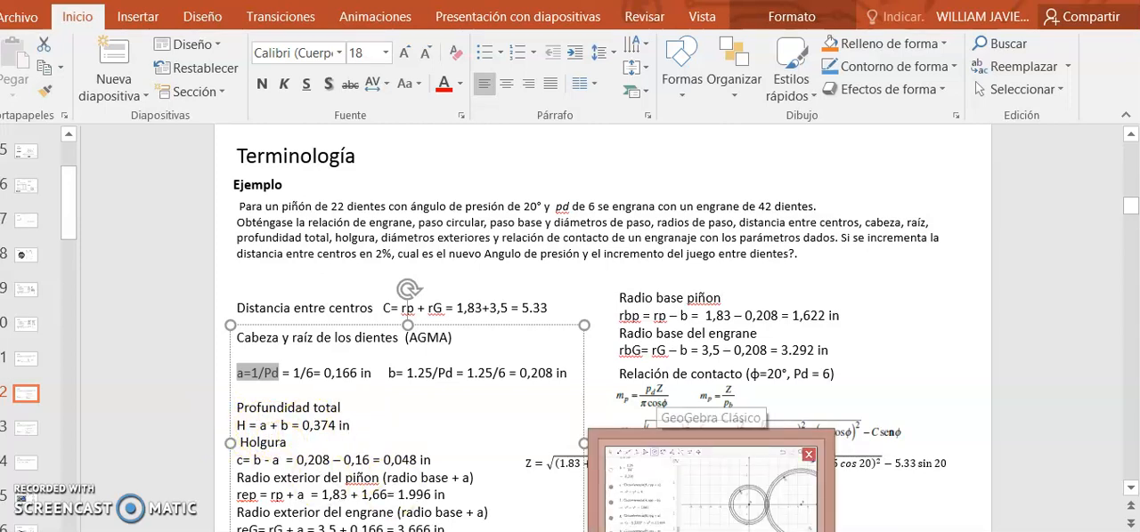
click(710, 531)
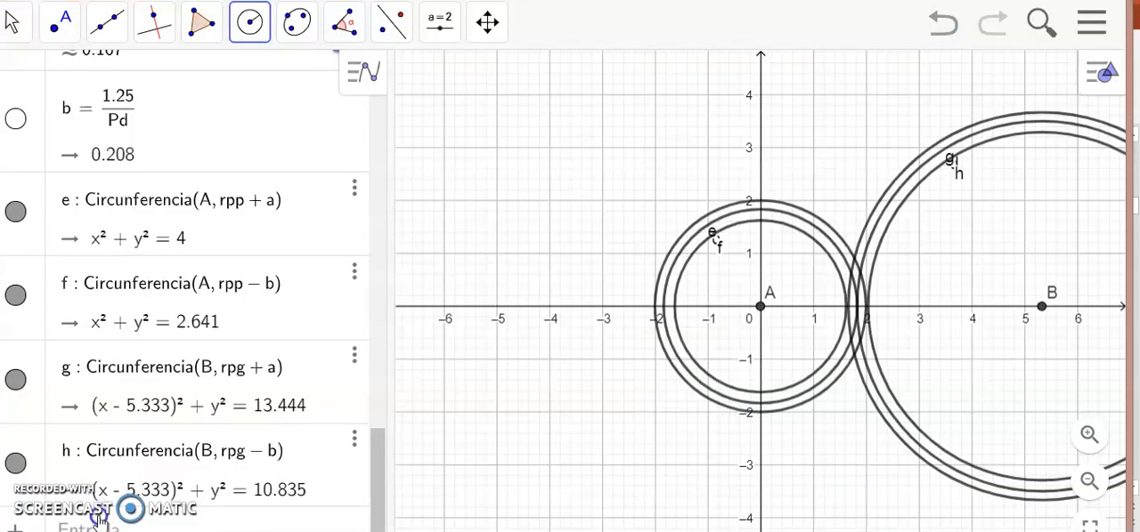
click(382, 531)
click(125, 525)
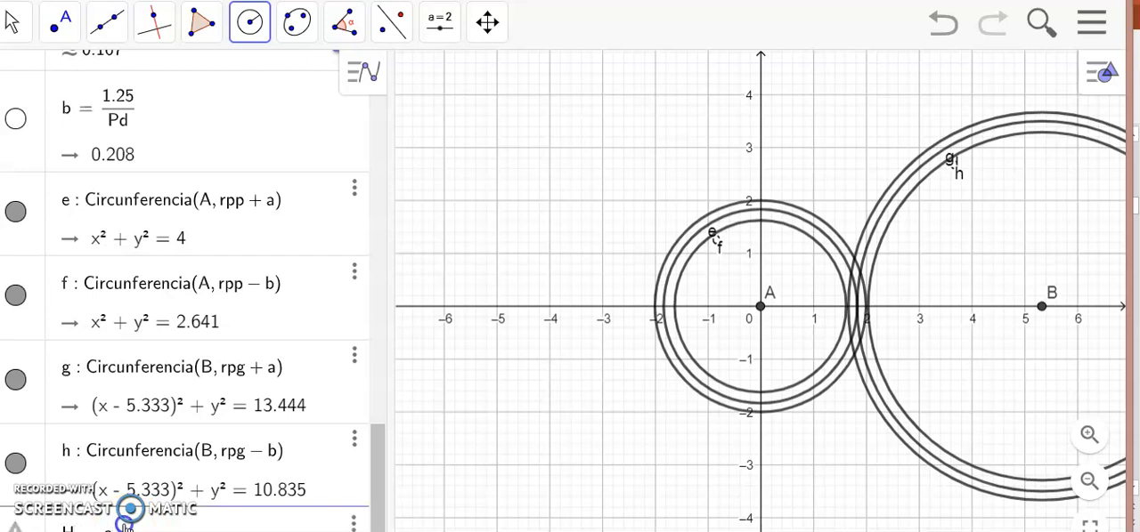
text(H=a+b)
key(Return)
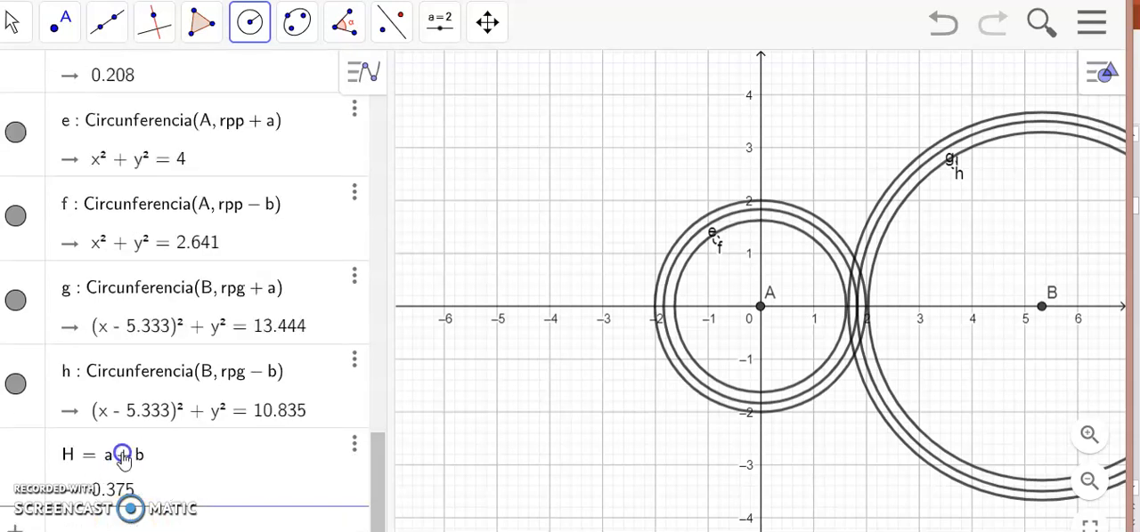
Define the tooth clearance c from the addendum a and dedendum b.
text(c)
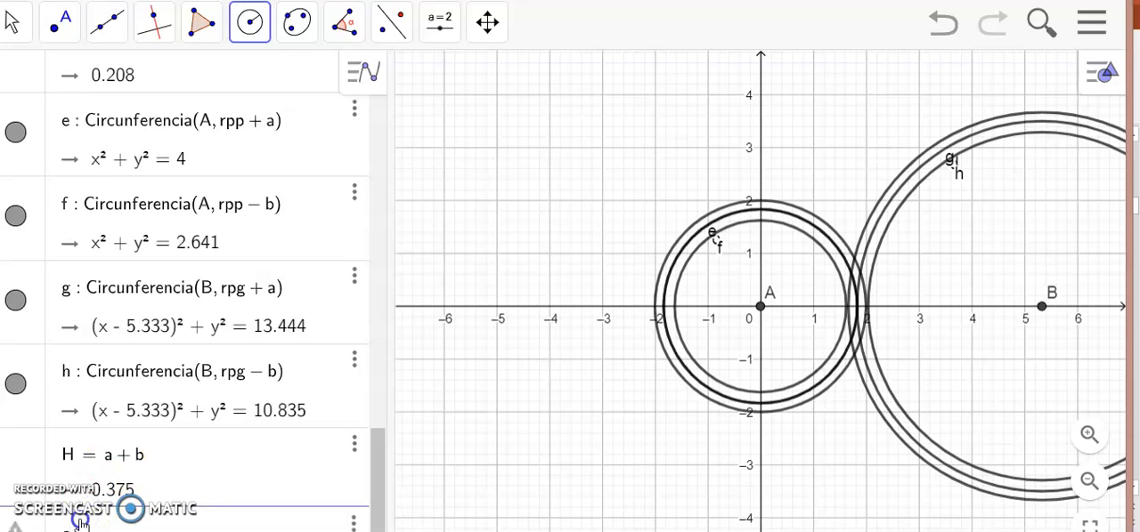
text(=a-b)
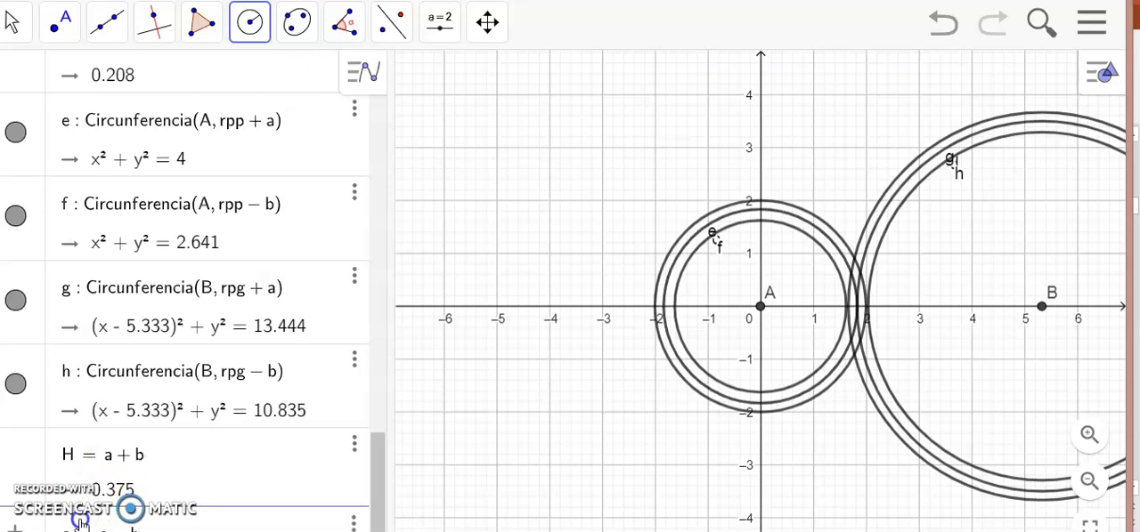
key(Return)
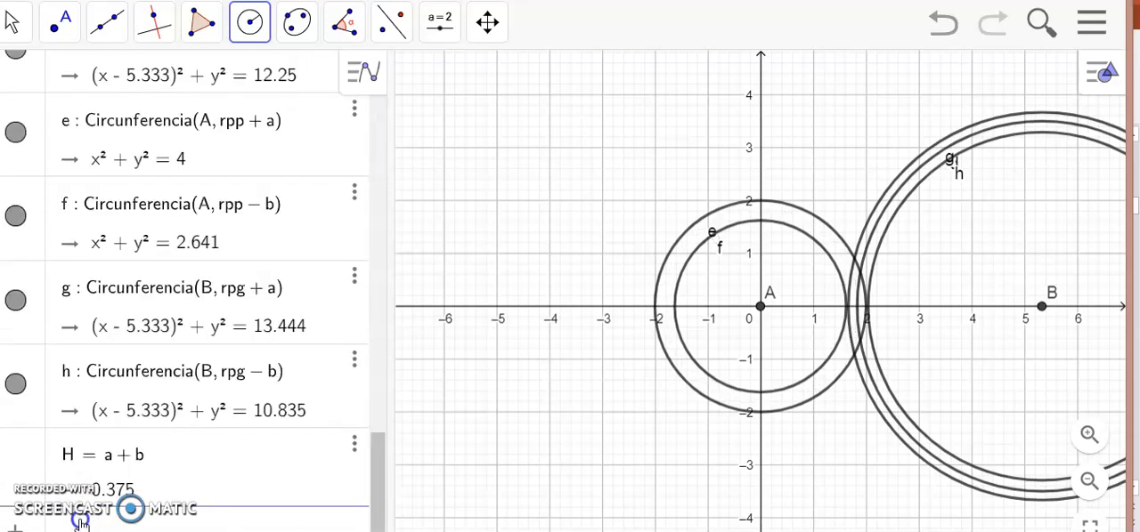
click(322, 480)
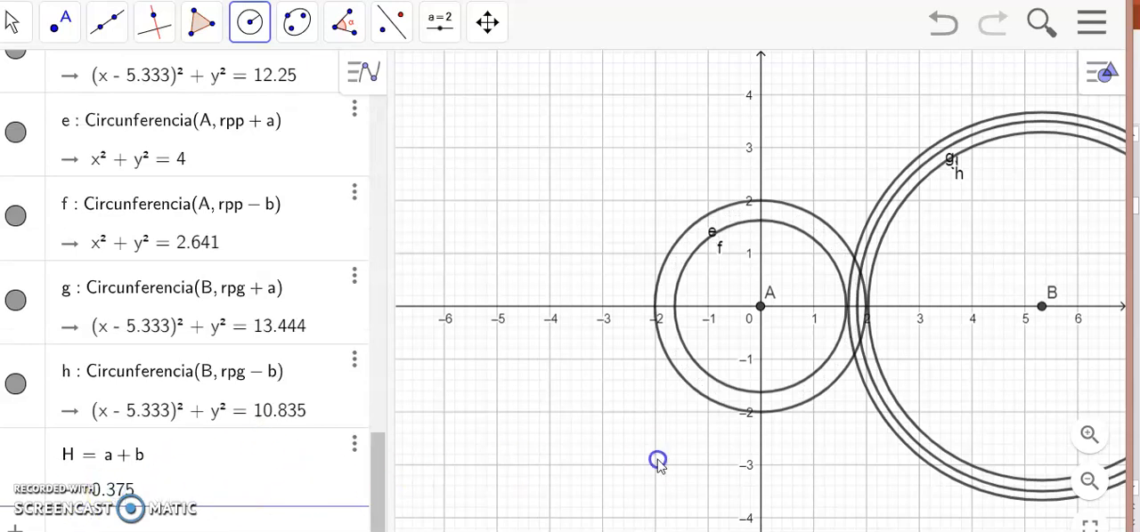
Look up the outer radius formulas on the PowerPoint slide, then define rep = rpp + a and reg = rpg + a in GeoGebra, displaying reg as a decimal.
click(1087, 435)
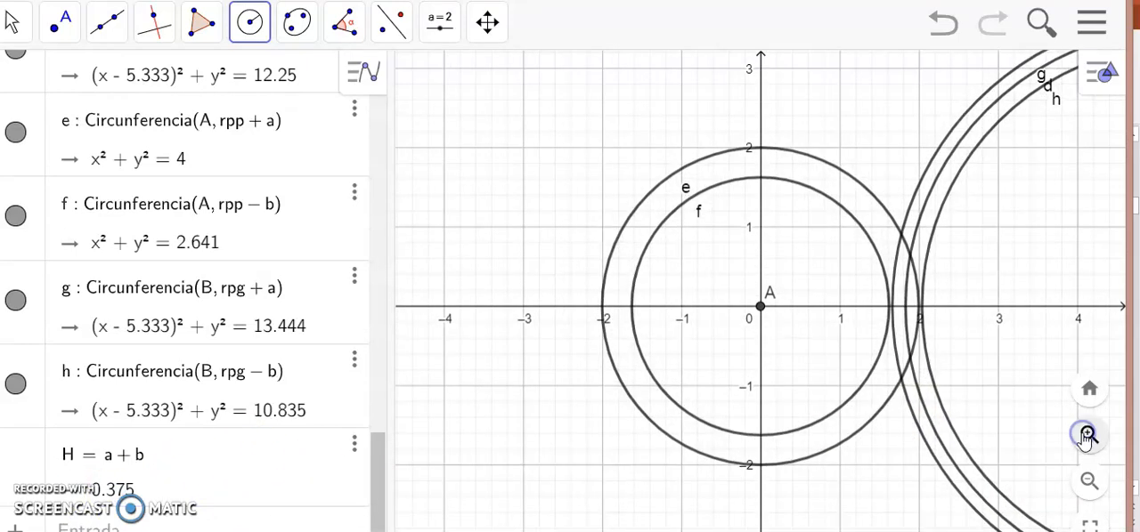
click(1087, 435)
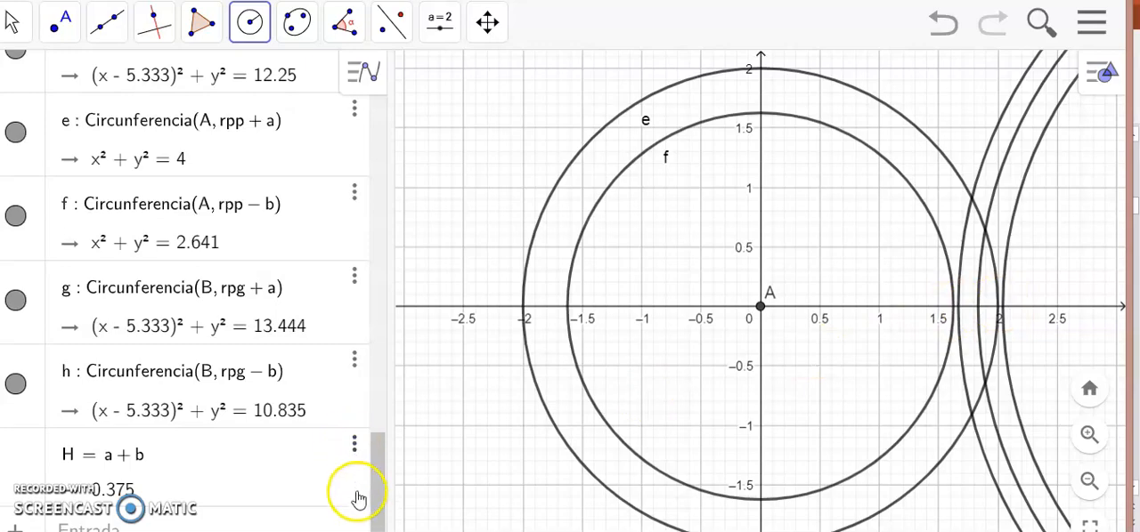
click(360, 530)
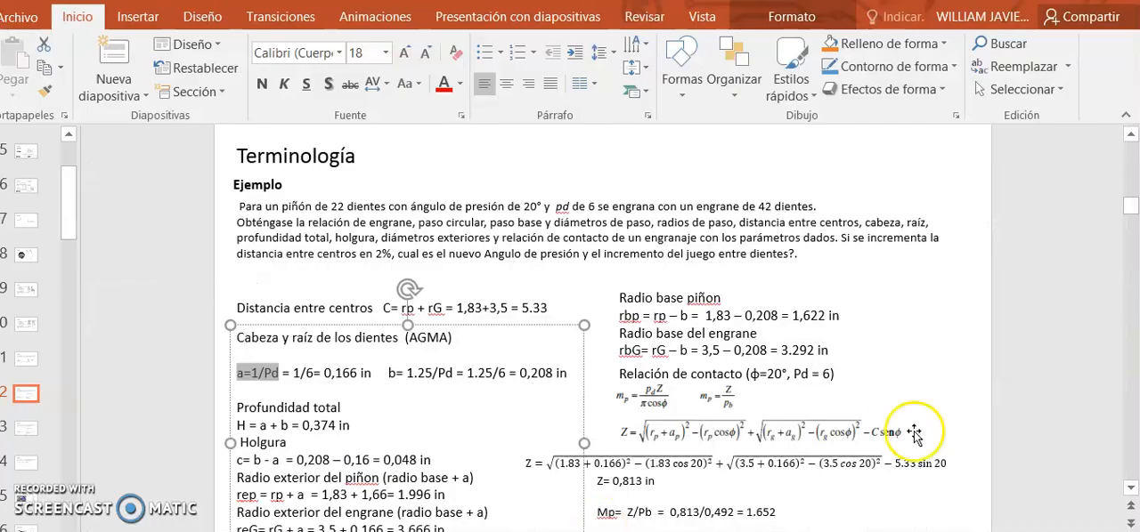
click(1132, 490)
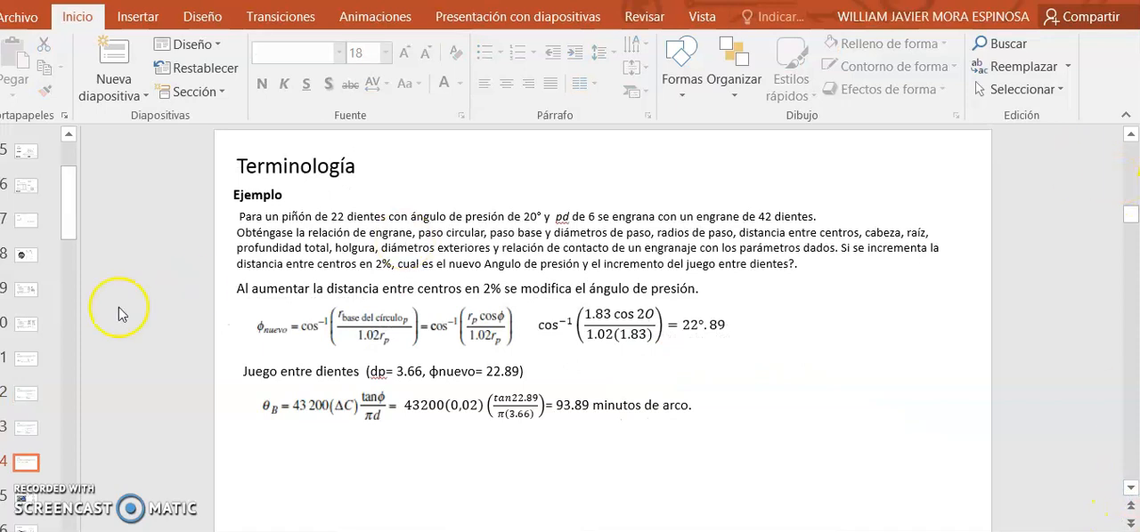
click(32, 432)
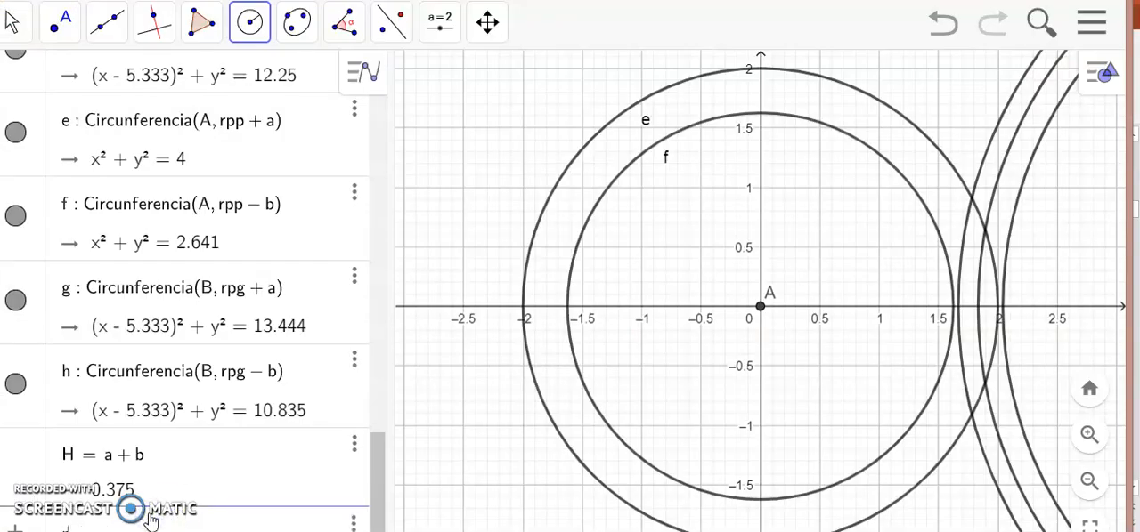
text(p)
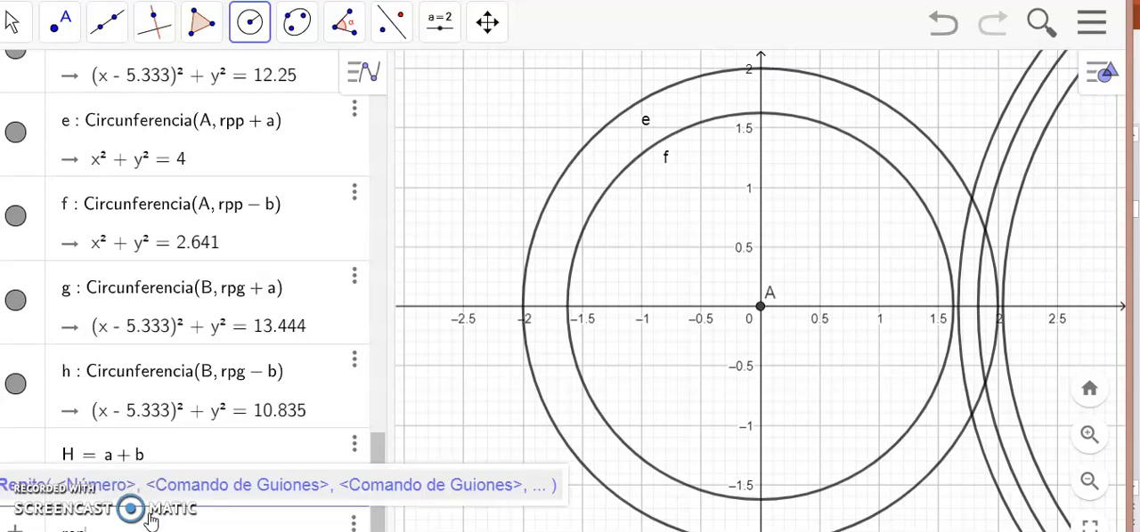
text(=)
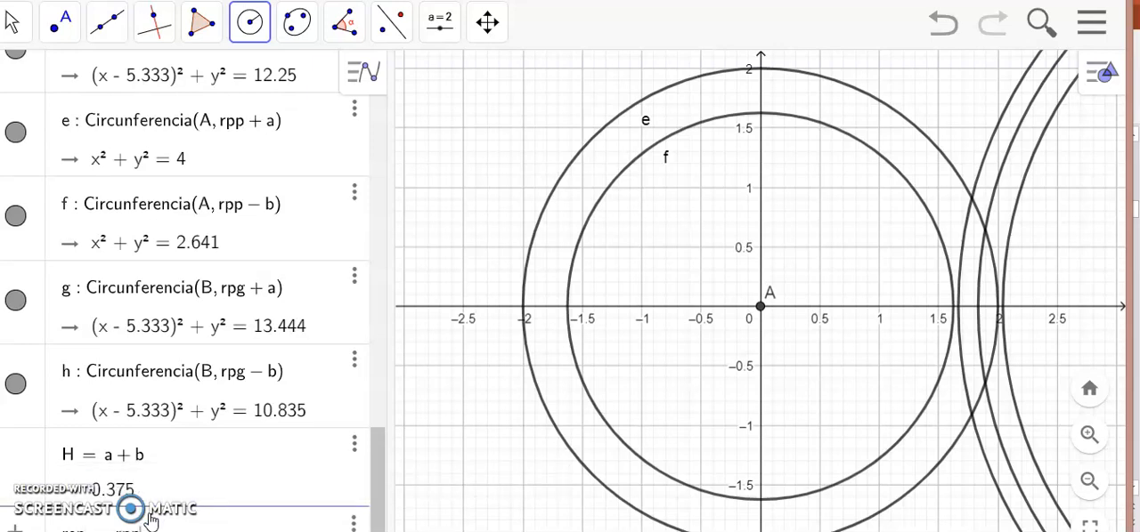
key(Return)
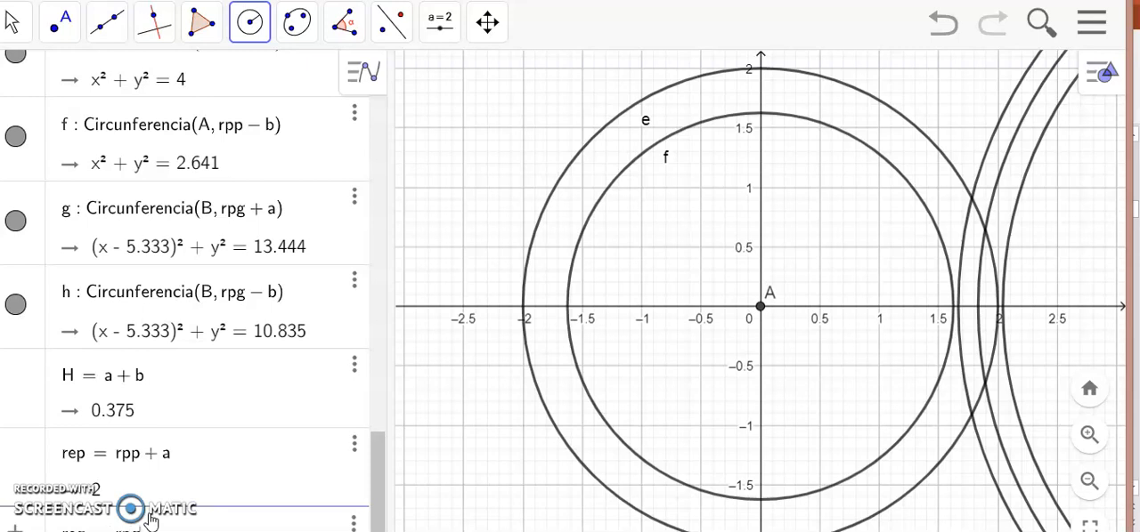
key(Return)
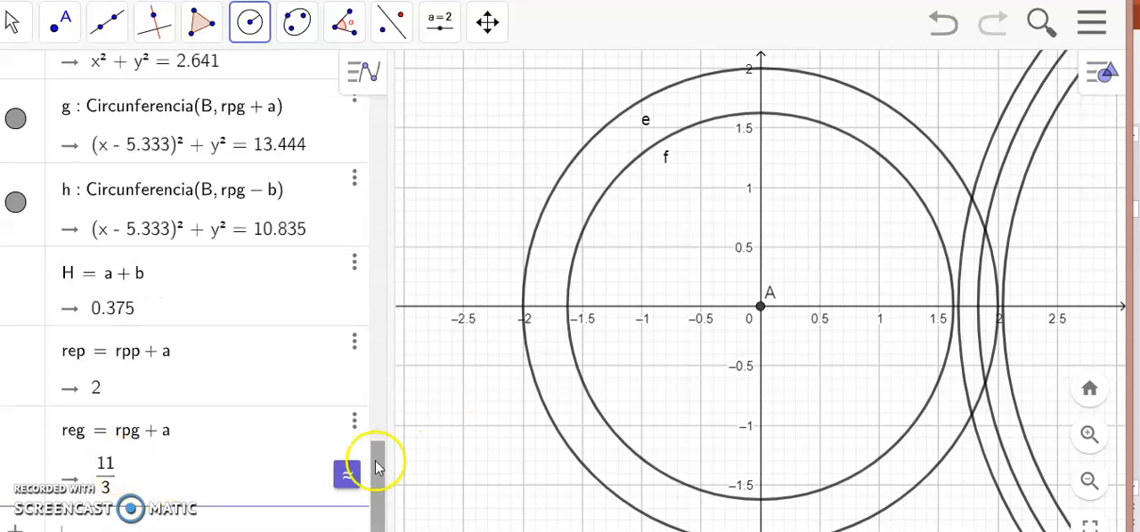
click(347, 477)
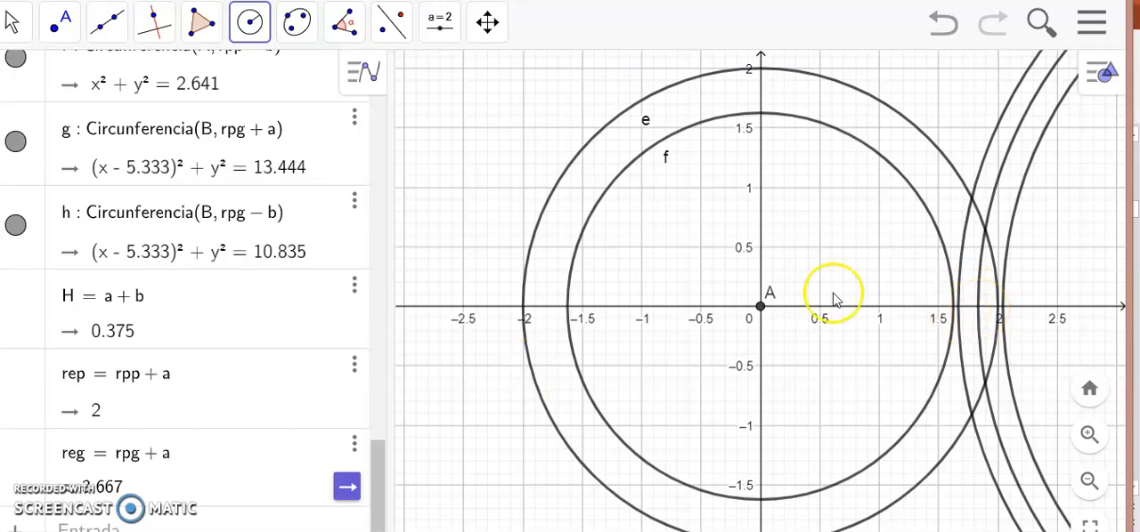
Draw the pinion's pitch circle centred at point A with radius rpp.
drag(376, 479, 334, 357)
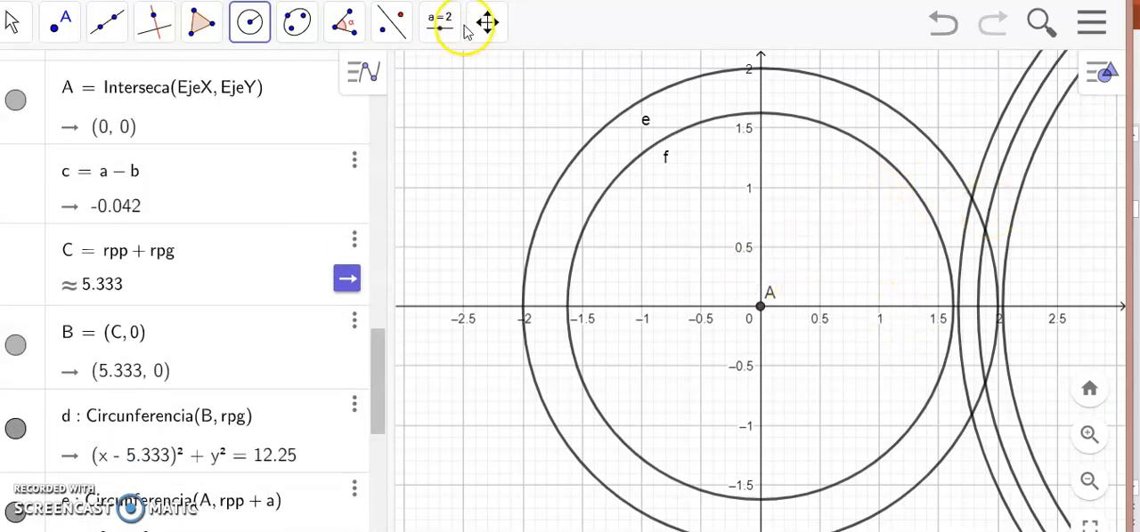
click(758, 306)
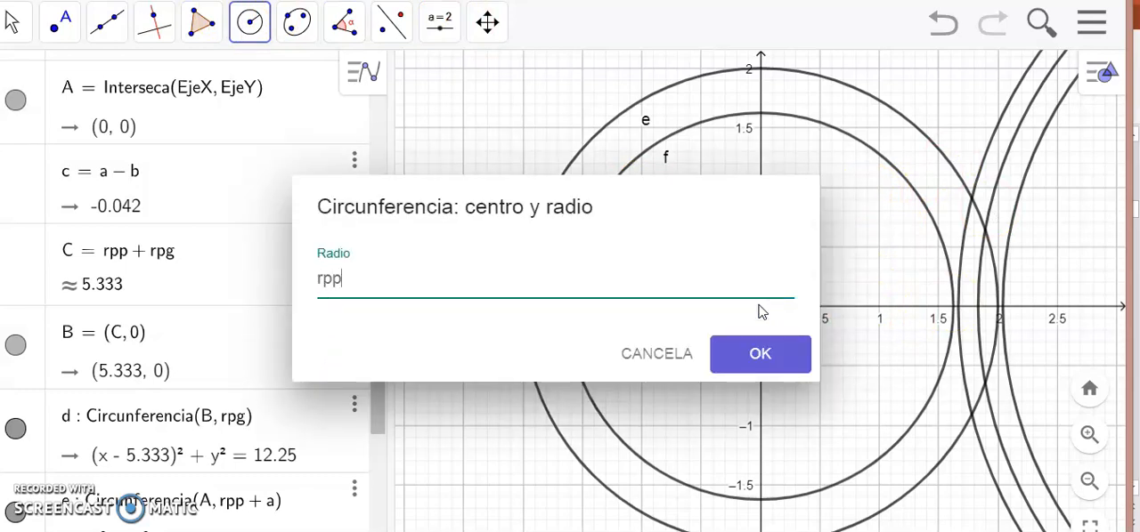
key(Return)
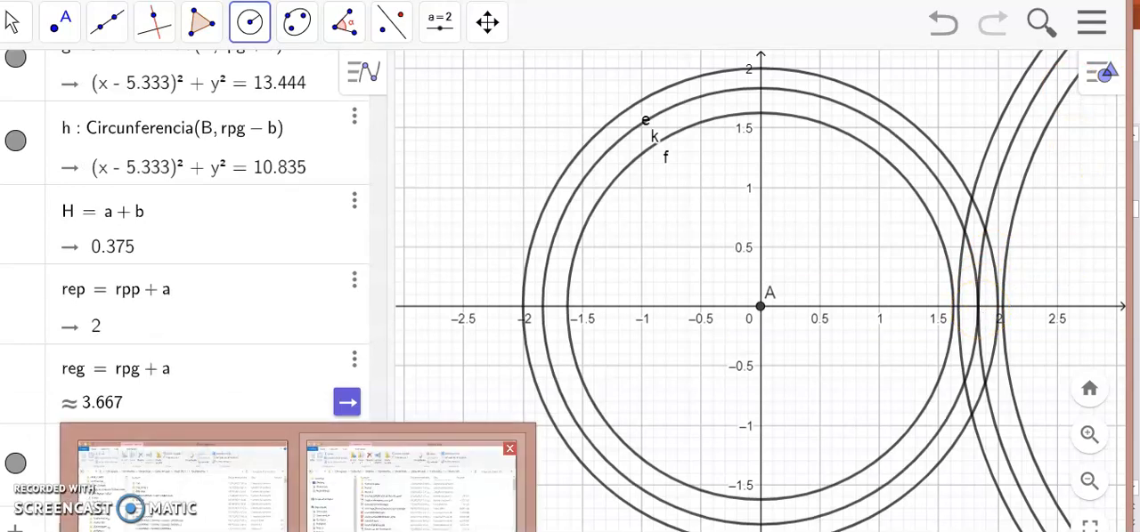
Switch to PowerPoint and consult the gear example slide with the base radius and contact ratio formulas.
click(609, 531)
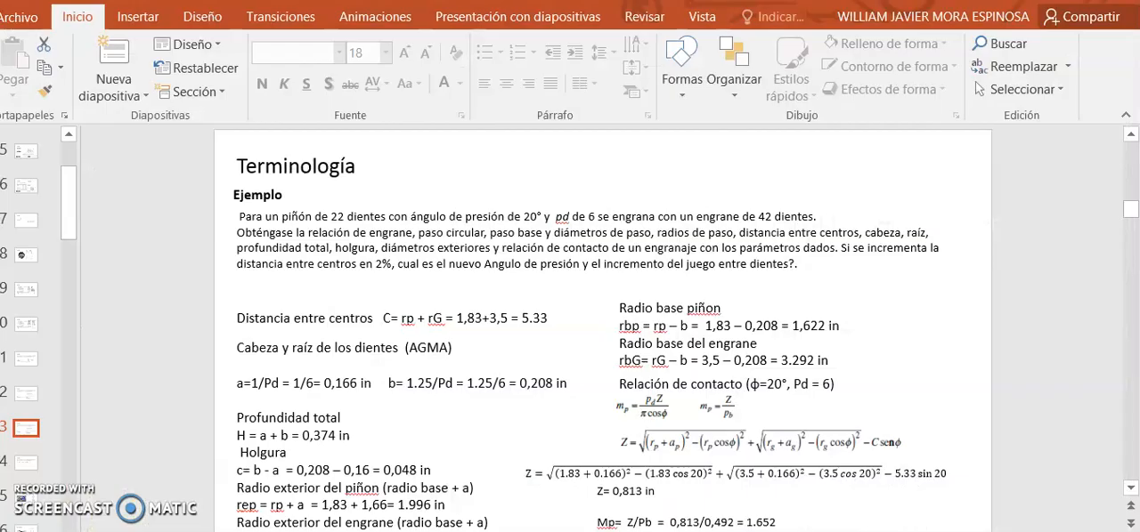